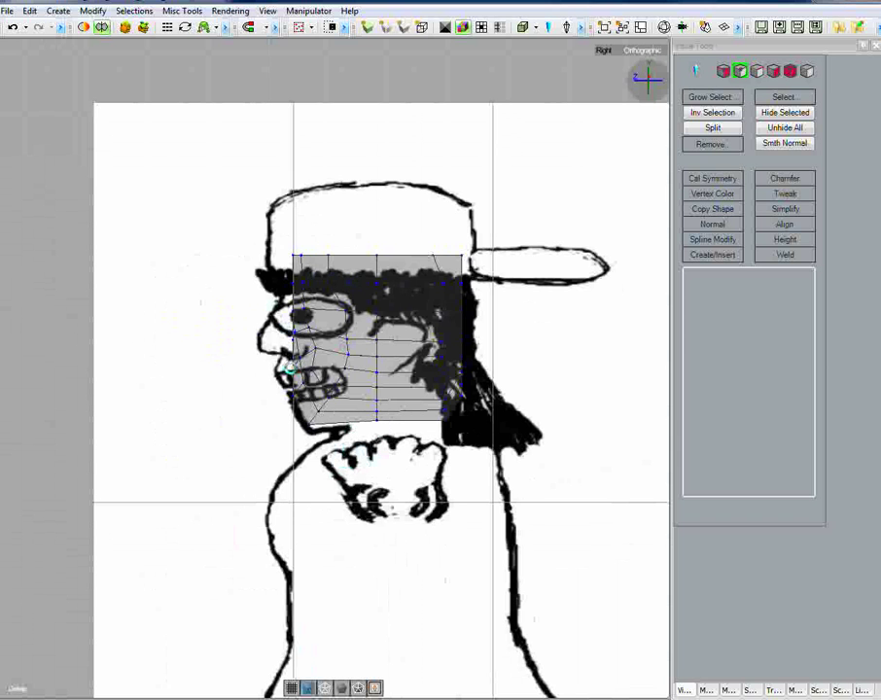
- Tweak the head mesh's mouth, lip and chin vertices to follow the side-view sketch's mouth and jaw outline
{"action": "left_click_drag", "start_coordinate": [292, 369], "coordinate": [294, 403], "text": "ctrl"}
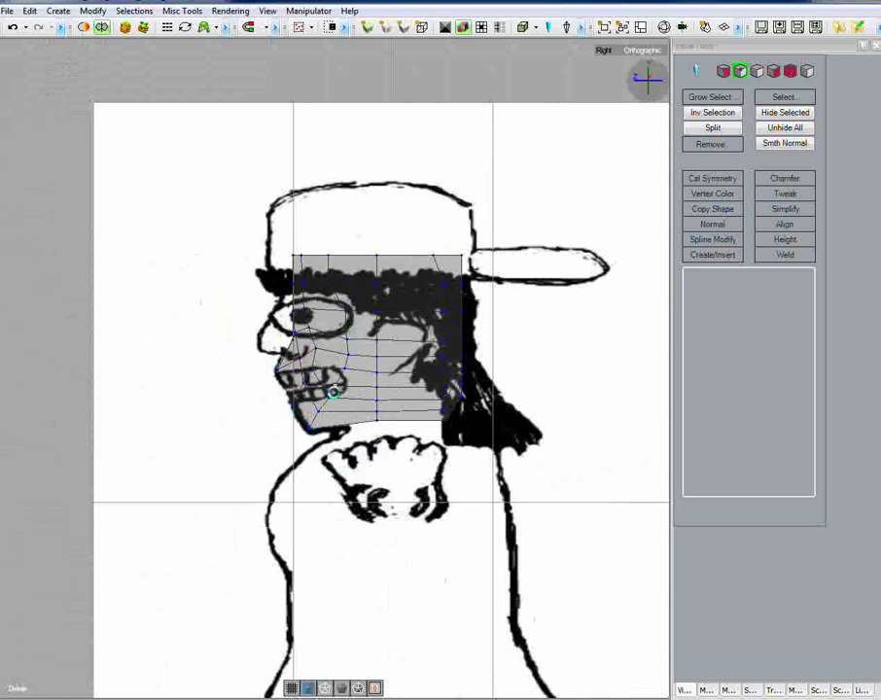
{"action": "left_click_drag", "start_coordinate": [334, 392], "coordinate": [334, 286], "text": "ctrl"}
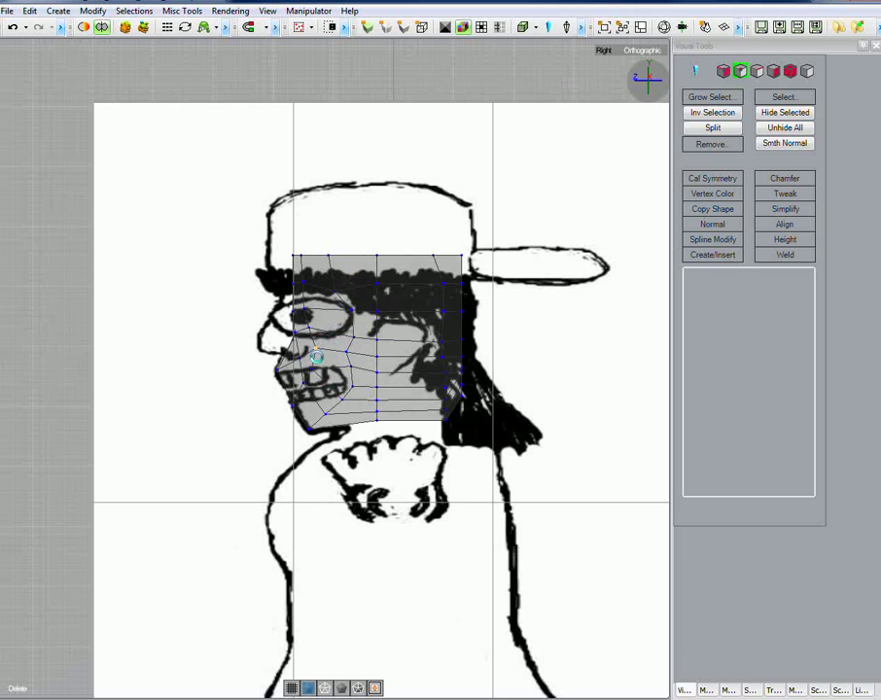
{"action": "mouse_move", "coordinate": [318, 359]}
{"action": "left_mouse_down", "text": "ctrl"}
{"action": "mouse_move", "coordinate": [330, 391]}
{"action": "mouse_move", "coordinate": [327, 345]}
{"action": "mouse_move", "coordinate": [348, 376]}
{"action": "mouse_move", "coordinate": [341, 403]}
{"action": "mouse_move", "coordinate": [354, 395]}
{"action": "mouse_move", "coordinate": [348, 354]}
{"action": "mouse_move", "coordinate": [334, 351]}
{"action": "mouse_move", "coordinate": [326, 368]}
{"action": "mouse_move", "coordinate": [303, 361]}
{"action": "mouse_move", "coordinate": [308, 367]}
{"action": "left_mouse_up", "text": "ctrl"}
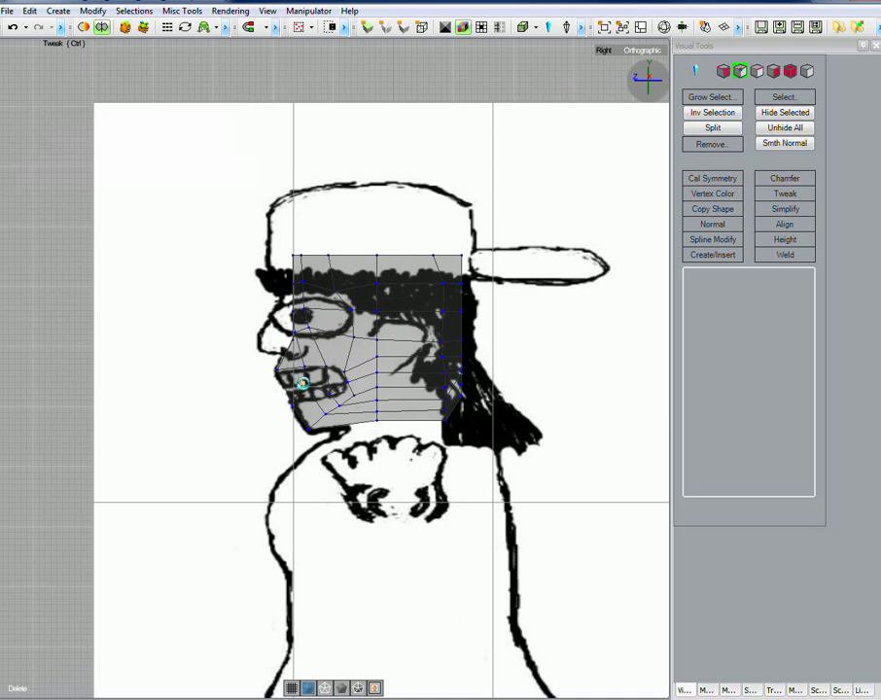
{"action": "left_click_drag", "start_coordinate": [302, 383], "coordinate": [280, 364], "text": "ctrl"}
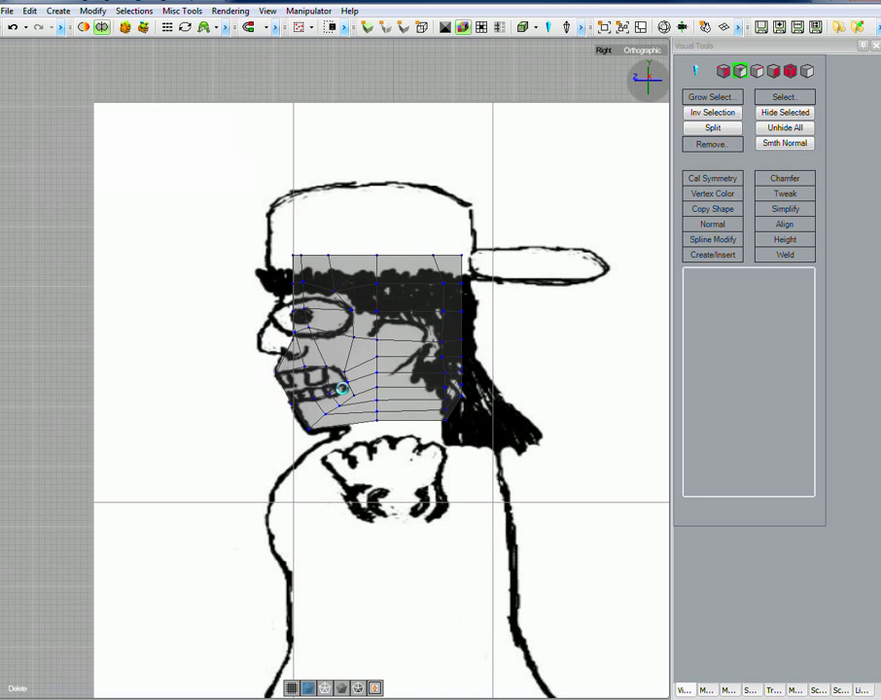
{"action": "left_click_drag", "start_coordinate": [350, 385], "coordinate": [328, 360], "text": "ctrl"}
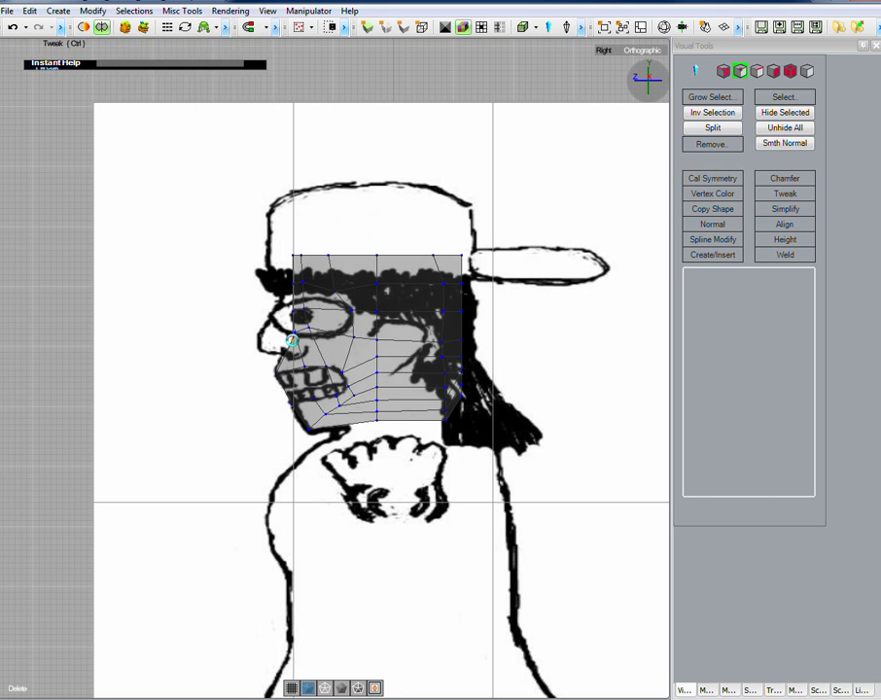
- Move the front face vertices out to the sketched nose tip and nostril to form the underside of the nose
{"action": "left_click_drag", "start_coordinate": [292, 340], "coordinate": [308, 348], "text": "ctrl"}
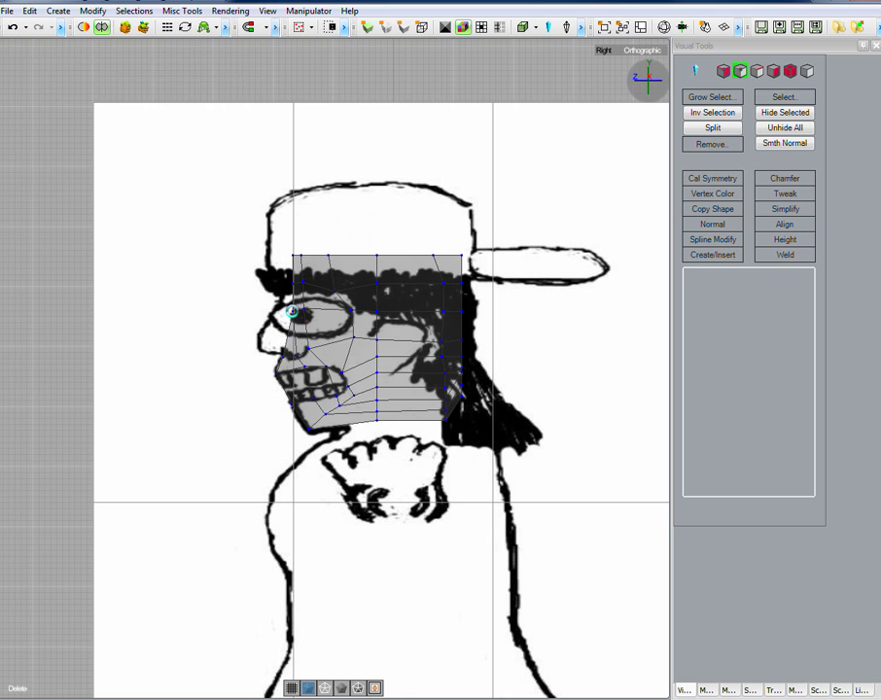
{"action": "left_click_drag", "start_coordinate": [292, 311], "coordinate": [261, 349], "text": "ctrl"}
{"action": "left_click_drag", "start_coordinate": [290, 282], "coordinate": [263, 348], "text": "ctrl"}
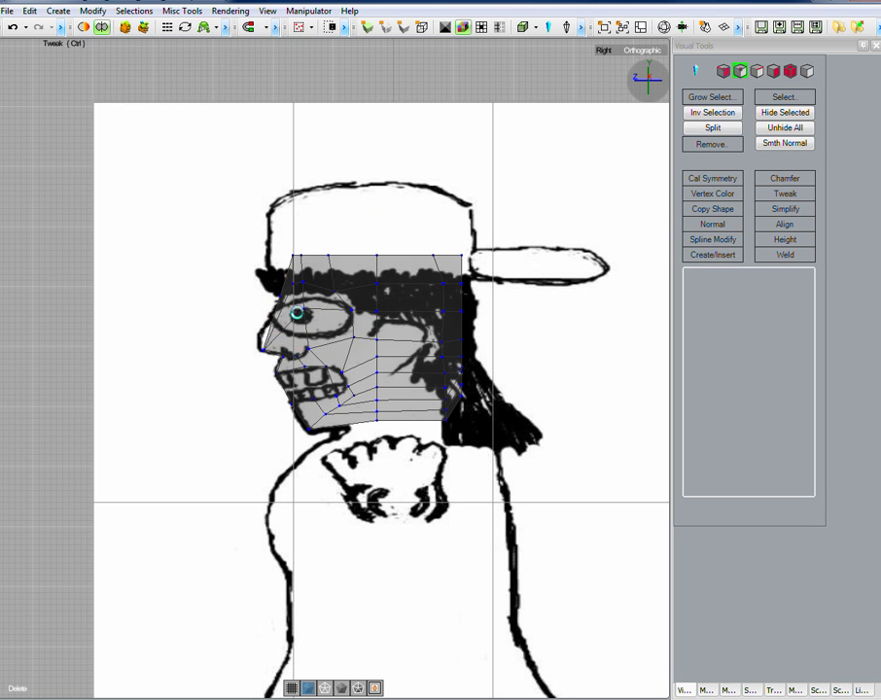
{"action": "left_click_drag", "start_coordinate": [304, 307], "coordinate": [265, 348], "text": "ctrl"}
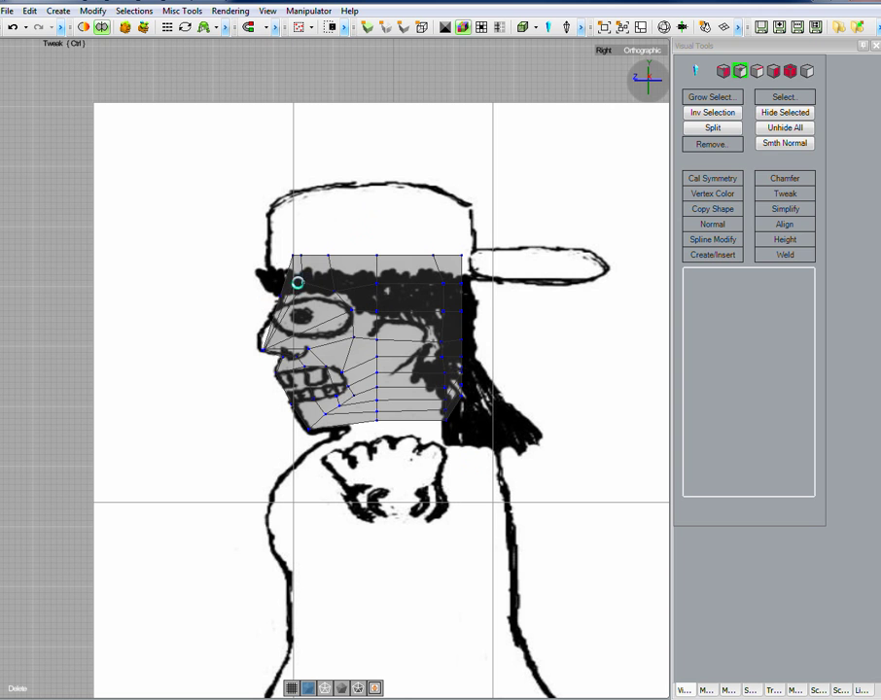
{"action": "mouse_move", "coordinate": [290, 281]}
{"action": "left_mouse_down", "text": "ctrl"}
{"action": "mouse_move", "coordinate": [297, 257]}
{"action": "mouse_move", "coordinate": [287, 285]}
{"action": "left_mouse_up", "text": "ctrl"}
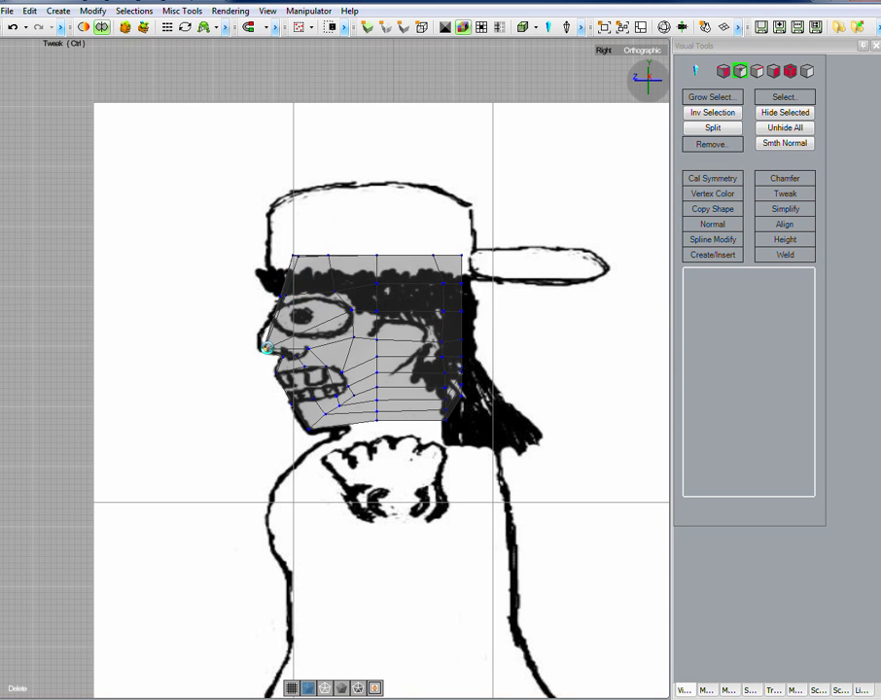
{"action": "left_click_drag", "start_coordinate": [267, 347], "coordinate": [262, 347], "text": "ctrl"}
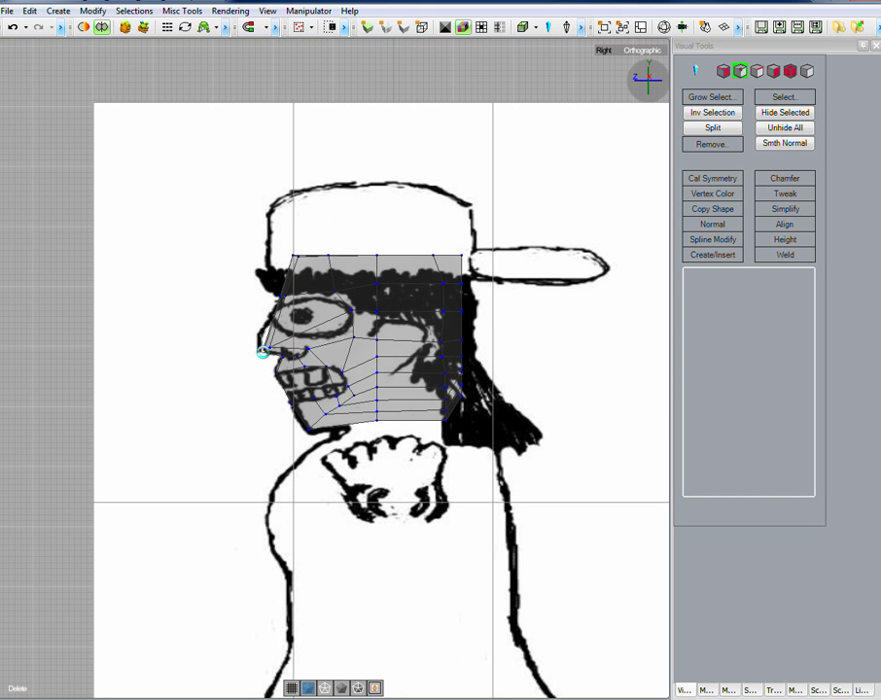
{"action": "left_click_drag", "start_coordinate": [262, 350], "coordinate": [268, 347], "text": "ctrl"}
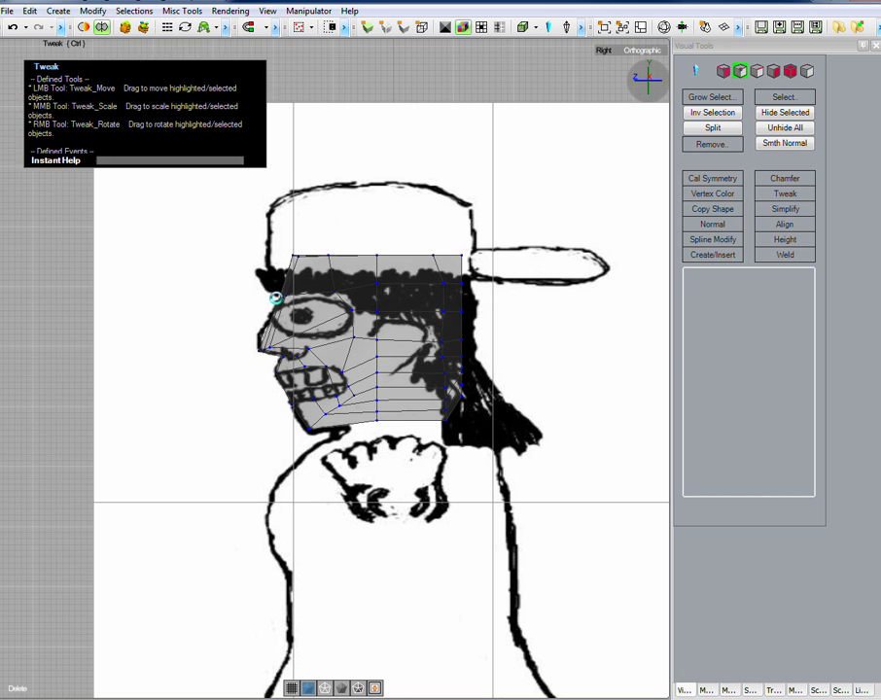
- Place the upper nose vertices along the sketched nose bridge and lower the front top vertices to the sketched hairline
{"action": "left_click_drag", "start_coordinate": [275, 298], "coordinate": [273, 299], "text": "ctrl"}
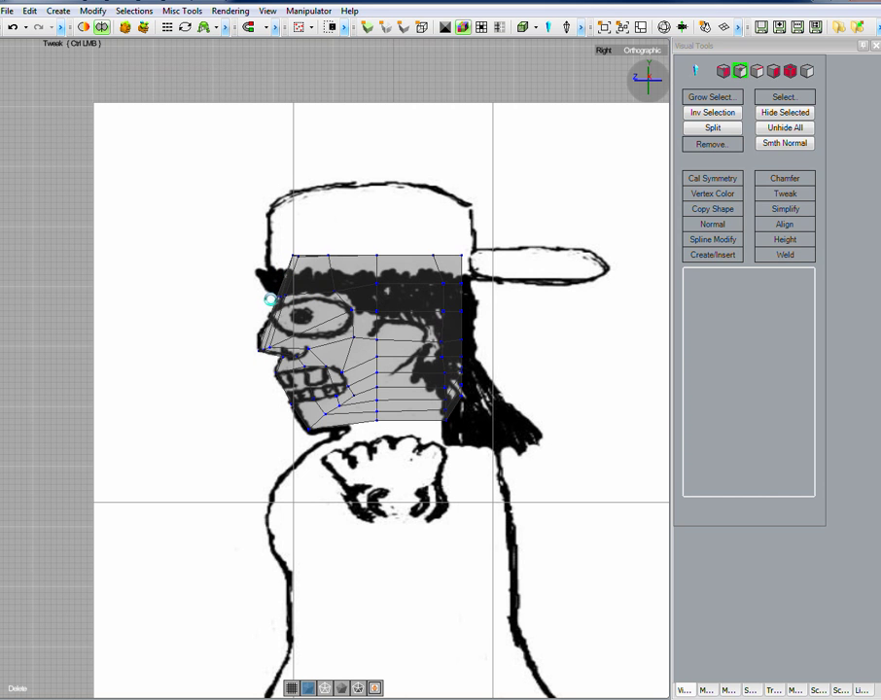
{"action": "left_click_drag", "start_coordinate": [272, 298], "coordinate": [261, 335], "text": "ctrl"}
{"action": "left_click_drag", "start_coordinate": [286, 295], "coordinate": [261, 335], "text": "ctrl"}
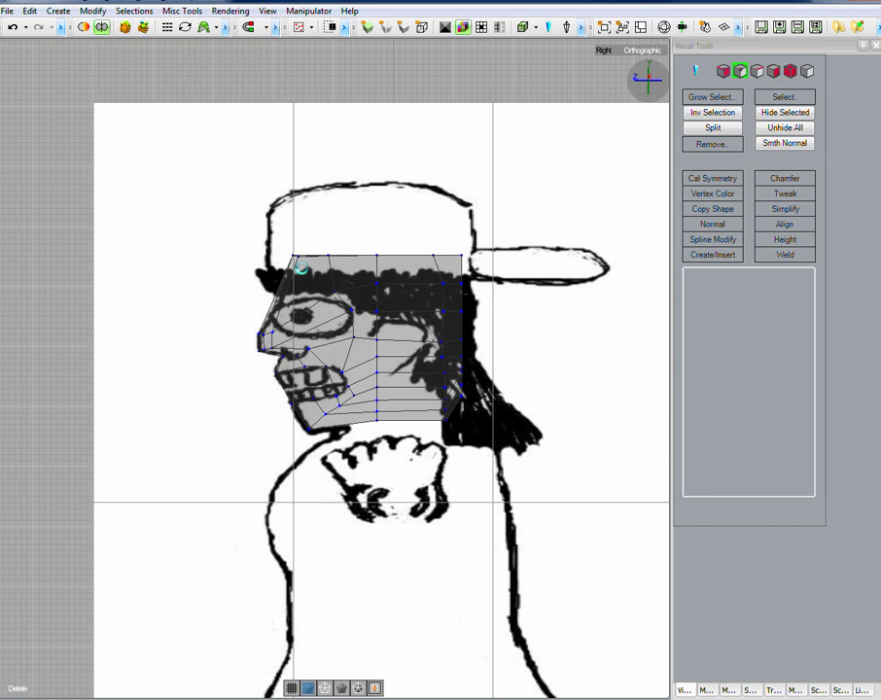
{"action": "left_click_drag", "start_coordinate": [289, 255], "coordinate": [330, 265], "text": "ctrl"}
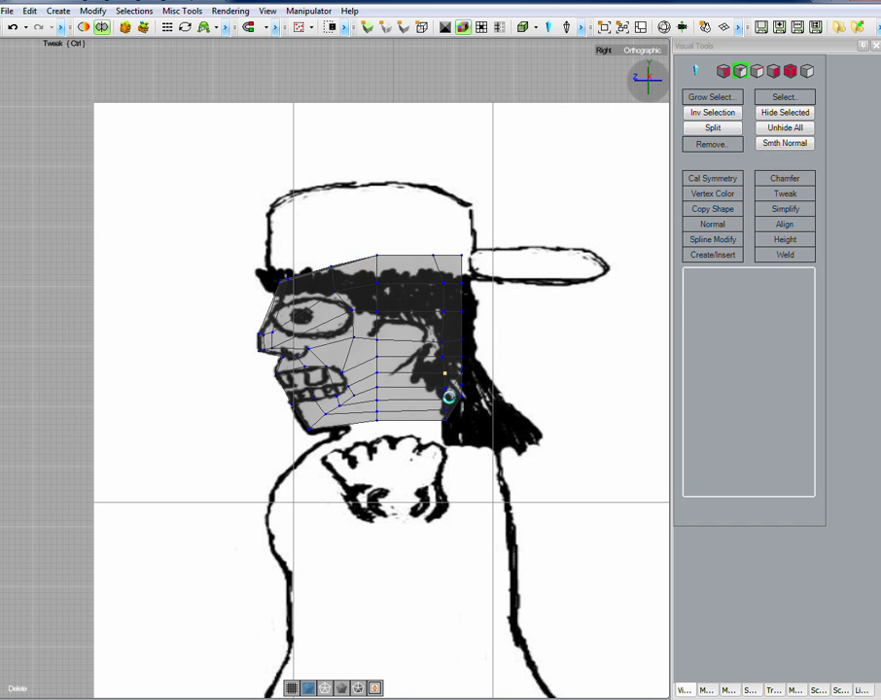
- Check the head mesh in perspective and shift the selected vertex beside the nose sideways toward the face's centre plane
{"action": "left_click", "coordinate": [642, 50]}
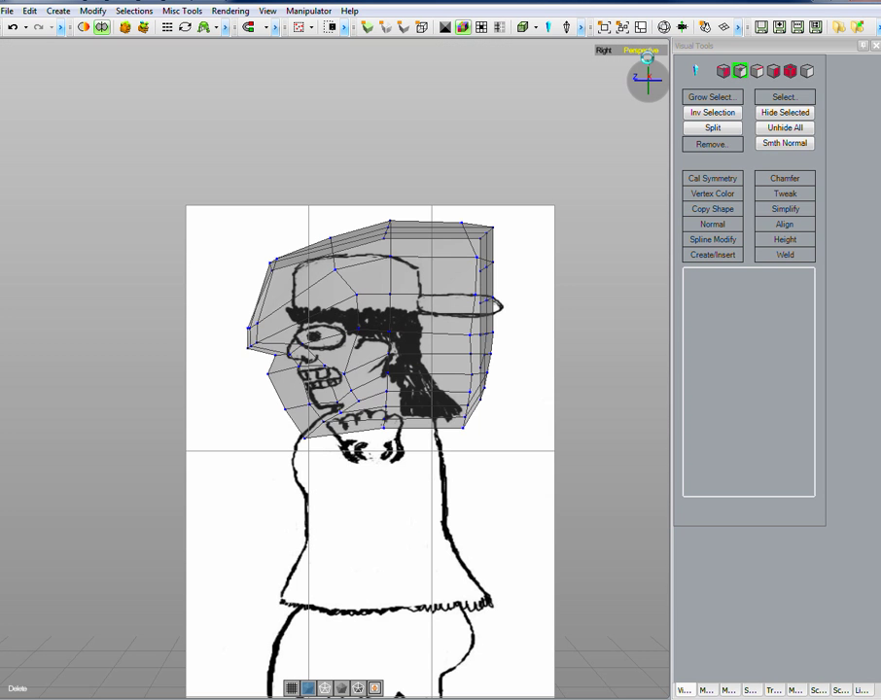
{"action": "mouse_move", "coordinate": [341, 466]}
{"action": "left_mouse_down", "text": "alt"}
{"action": "mouse_move", "coordinate": [346, 496]}
{"action": "mouse_move", "coordinate": [506, 469]}
{"action": "mouse_move", "coordinate": [449, 440]}
{"action": "mouse_move", "coordinate": [374, 483]}
{"action": "mouse_move", "coordinate": [342, 485]}
{"action": "mouse_move", "coordinate": [389, 454]}
{"action": "mouse_move", "coordinate": [453, 448]}
{"action": "mouse_move", "coordinate": [468, 464]}
{"action": "mouse_move", "coordinate": [494, 429]}
{"action": "mouse_move", "coordinate": [477, 401]}
{"action": "mouse_move", "coordinate": [372, 469]}
{"action": "mouse_move", "coordinate": [343, 471]}
{"action": "mouse_move", "coordinate": [400, 474]}
{"action": "mouse_move", "coordinate": [342, 475]}
{"action": "mouse_move", "coordinate": [360, 476]}
{"action": "mouse_move", "coordinate": [360, 421]}
{"action": "left_mouse_up", "text": "alt"}
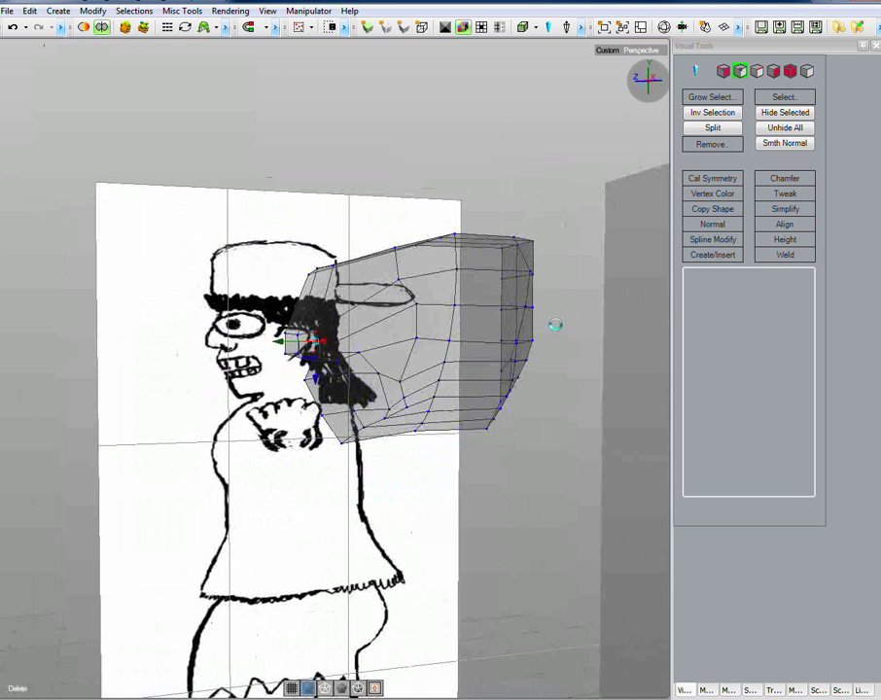
{"action": "left_click", "coordinate": [606, 48]}
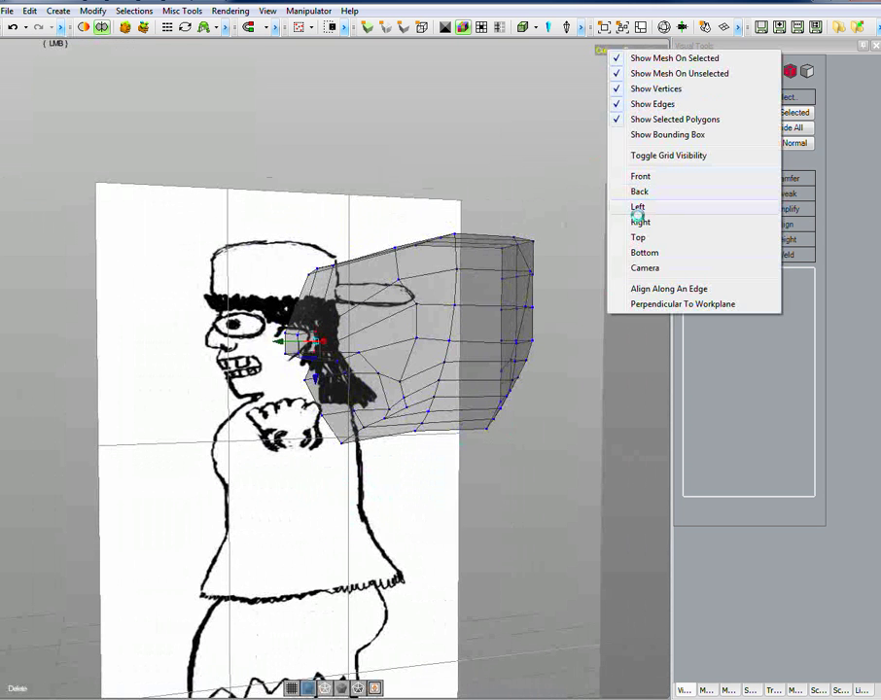
{"action": "left_click", "coordinate": [639, 222]}
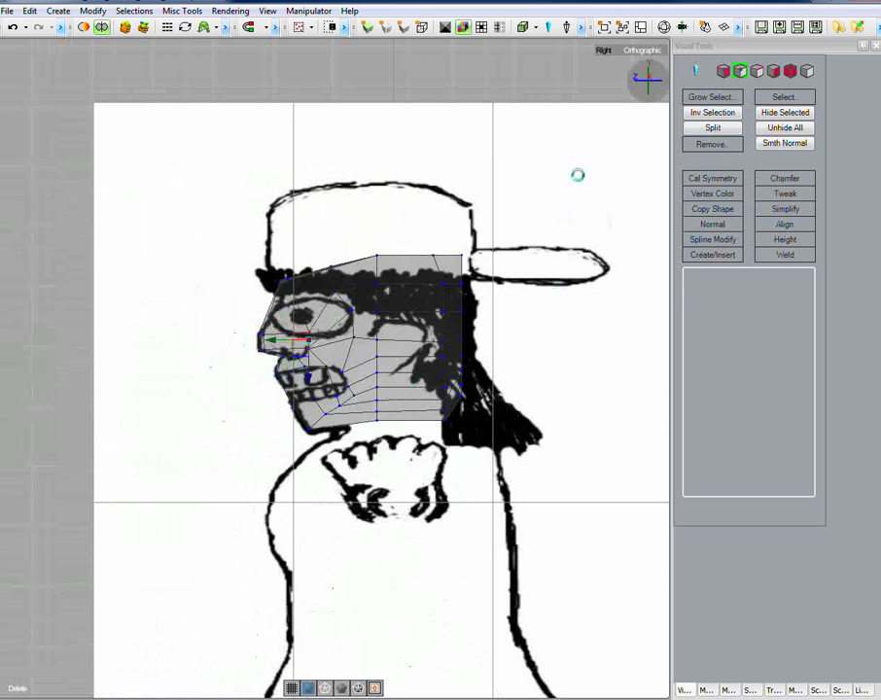
{"action": "left_click", "coordinate": [634, 51]}
{"action": "left_click_drag", "start_coordinate": [393, 466], "coordinate": [423, 343], "text": "alt"}
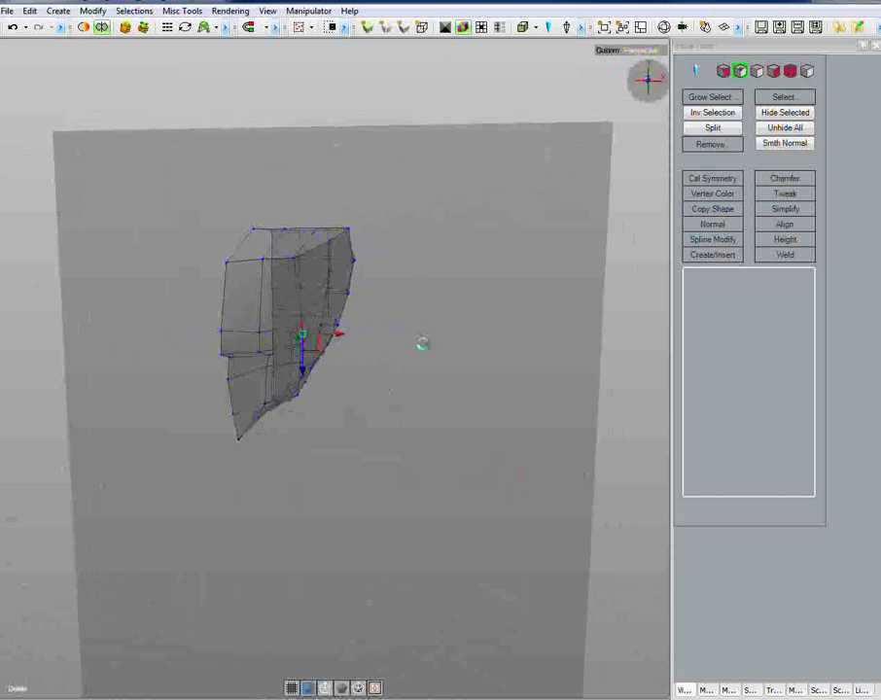
{"action": "left_click_drag", "start_coordinate": [339, 334], "coordinate": [309, 335]}
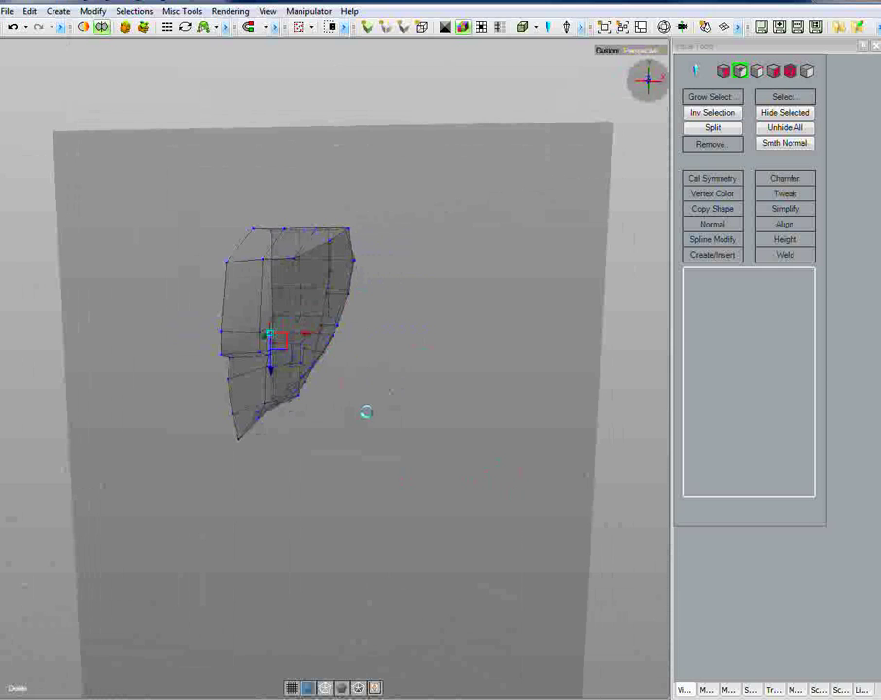
- Reposition the vertices around the mouth in perspective to round the lower front of the face
{"action": "left_click_drag", "start_coordinate": [412, 406], "coordinate": [411, 429], "text": "alt"}
{"action": "mouse_move", "coordinate": [336, 433]}
{"action": "left_mouse_down", "text": "alt"}
{"action": "mouse_move", "coordinate": [287, 449]}
{"action": "mouse_move", "coordinate": [238, 431]}
{"action": "mouse_move", "coordinate": [265, 446]}
{"action": "mouse_move", "coordinate": [339, 431]}
{"action": "mouse_move", "coordinate": [353, 444]}
{"action": "mouse_move", "coordinate": [304, 439]}
{"action": "mouse_move", "coordinate": [289, 460]}
{"action": "mouse_move", "coordinate": [312, 464]}
{"action": "mouse_move", "coordinate": [383, 413]}
{"action": "mouse_move", "coordinate": [412, 416]}
{"action": "mouse_move", "coordinate": [372, 437]}
{"action": "mouse_move", "coordinate": [360, 480]}
{"action": "mouse_move", "coordinate": [348, 466]}
{"action": "mouse_move", "coordinate": [346, 426]}
{"action": "left_mouse_up", "text": "alt"}
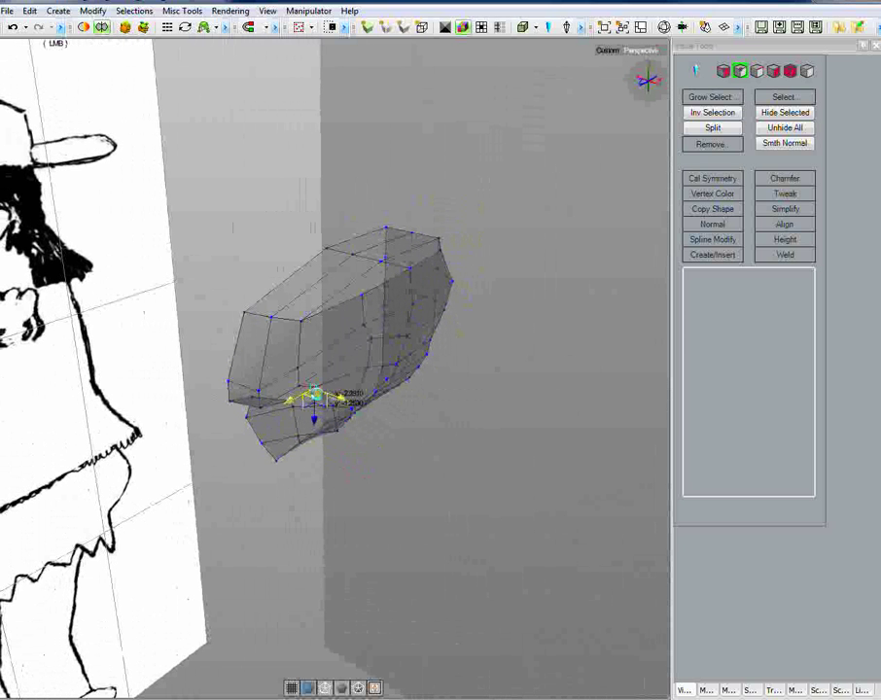
{"action": "mouse_move", "coordinate": [335, 471]}
{"action": "left_mouse_down", "text": "alt"}
{"action": "mouse_move", "coordinate": [291, 510]}
{"action": "mouse_move", "coordinate": [229, 515]}
{"action": "mouse_move", "coordinate": [289, 460]}
{"action": "mouse_move", "coordinate": [366, 438]}
{"action": "mouse_move", "coordinate": [383, 450]}
{"action": "mouse_move", "coordinate": [373, 421]}
{"action": "mouse_move", "coordinate": [361, 419]}
{"action": "mouse_move", "coordinate": [345, 431]}
{"action": "mouse_move", "coordinate": [366, 431]}
{"action": "mouse_move", "coordinate": [358, 445]}
{"action": "mouse_move", "coordinate": [329, 446]}
{"action": "mouse_move", "coordinate": [343, 462]}
{"action": "mouse_move", "coordinate": [364, 443]}
{"action": "mouse_move", "coordinate": [334, 371]}
{"action": "mouse_move", "coordinate": [352, 549]}
{"action": "left_mouse_up", "text": "alt"}
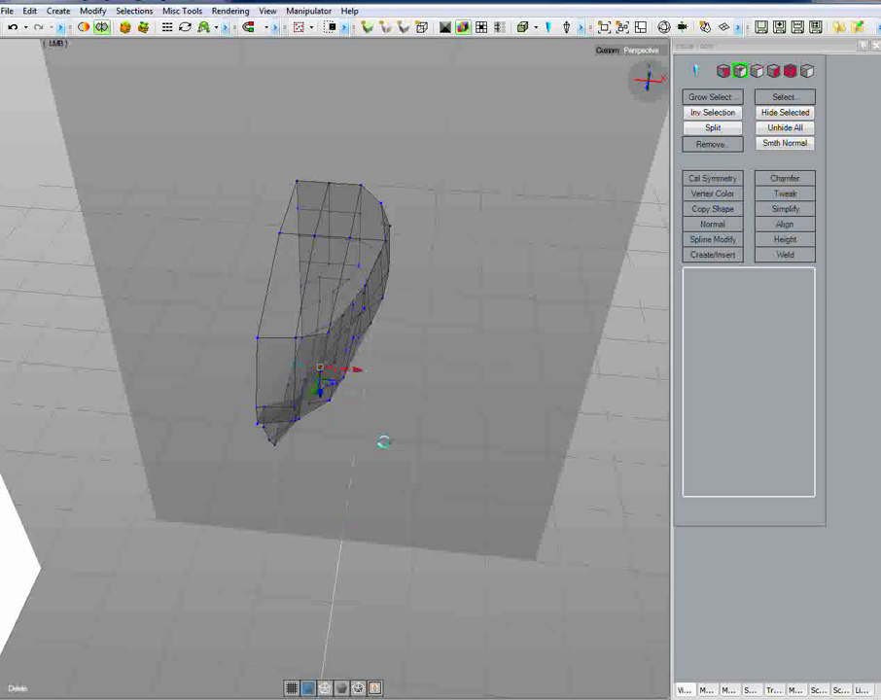
{"action": "mouse_move", "coordinate": [384, 443]}
{"action": "left_mouse_down", "text": "alt"}
{"action": "mouse_move", "coordinate": [360, 452]}
{"action": "mouse_move", "coordinate": [271, 421]}
{"action": "mouse_move", "coordinate": [274, 431]}
{"action": "mouse_move", "coordinate": [374, 427]}
{"action": "mouse_move", "coordinate": [366, 416]}
{"action": "mouse_move", "coordinate": [371, 454]}
{"action": "mouse_move", "coordinate": [364, 421]}
{"action": "mouse_move", "coordinate": [315, 420]}
{"action": "mouse_move", "coordinate": [275, 435]}
{"action": "mouse_move", "coordinate": [354, 401]}
{"action": "mouse_move", "coordinate": [382, 408]}
{"action": "mouse_move", "coordinate": [316, 251]}
{"action": "left_mouse_up", "text": "alt"}
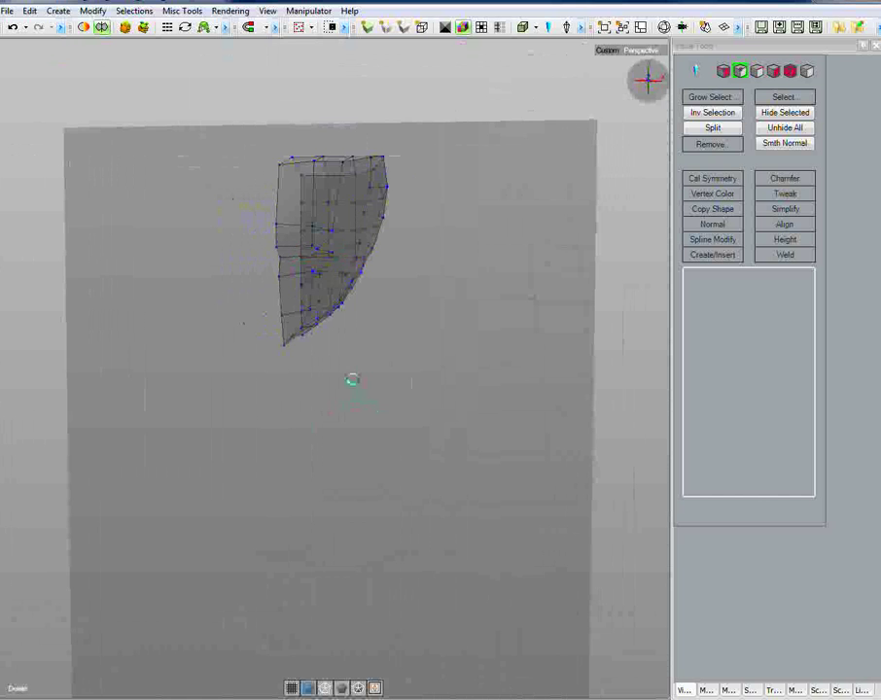
- Adjust the sideways position and depth of the vertices beneath the nose and beside the mouth to curve the muzzle
{"action": "left_click_drag", "start_coordinate": [352, 380], "coordinate": [336, 443], "text": "alt"}
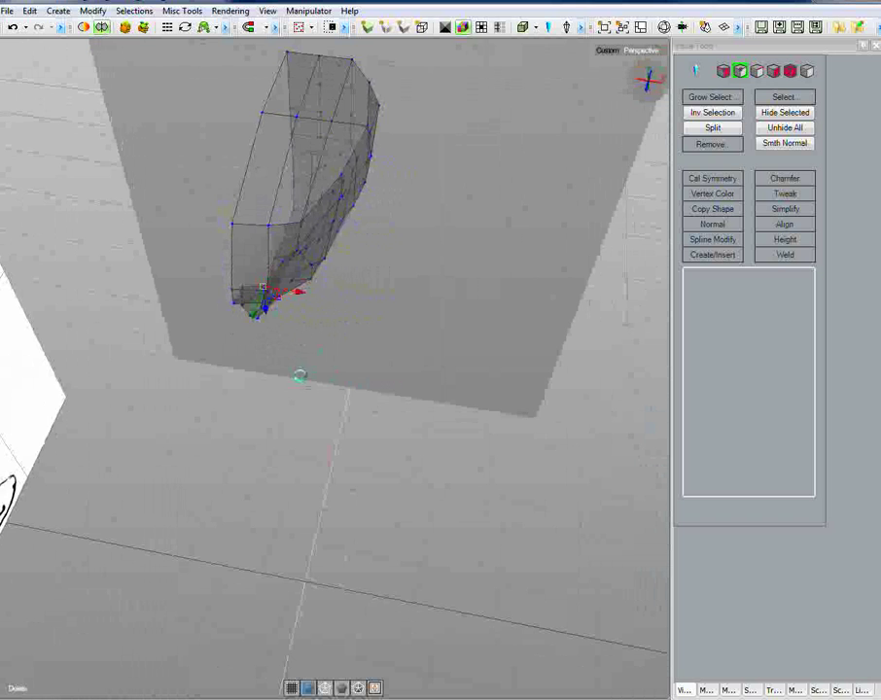
{"action": "mouse_move", "coordinate": [293, 408]}
{"action": "left_mouse_down", "text": "alt"}
{"action": "mouse_move", "coordinate": [294, 342]}
{"action": "mouse_move", "coordinate": [250, 331]}
{"action": "mouse_move", "coordinate": [194, 339]}
{"action": "mouse_move", "coordinate": [262, 324]}
{"action": "mouse_move", "coordinate": [285, 308]}
{"action": "mouse_move", "coordinate": [281, 321]}
{"action": "left_mouse_up", "text": "alt"}
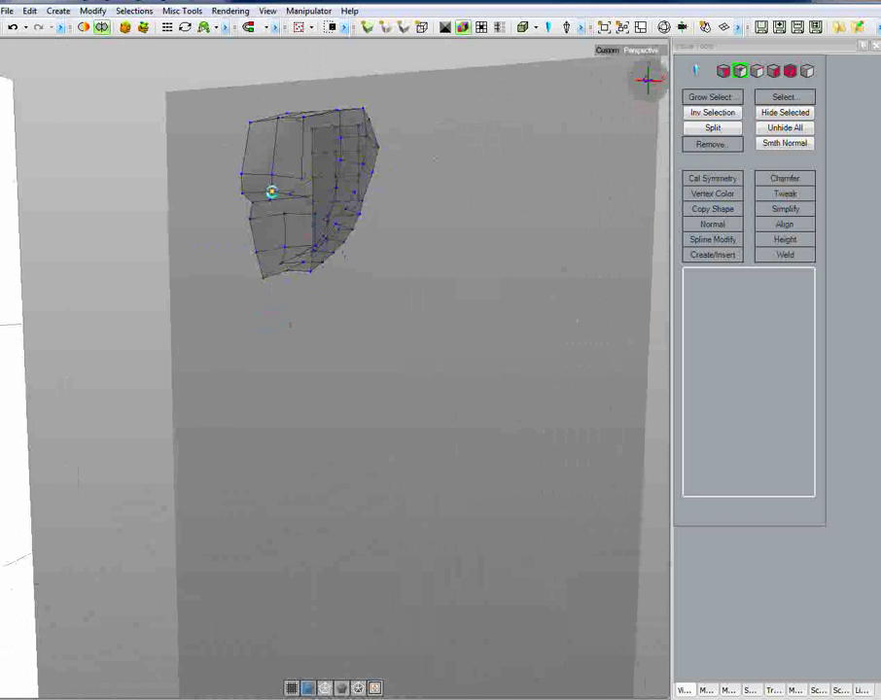
{"action": "mouse_move", "coordinate": [308, 264]}
{"action": "left_mouse_down", "text": "alt"}
{"action": "mouse_move", "coordinate": [346, 358]}
{"action": "mouse_move", "coordinate": [327, 409]}
{"action": "mouse_move", "coordinate": [399, 385]}
{"action": "mouse_move", "coordinate": [395, 325]}
{"action": "left_mouse_up", "text": "alt"}
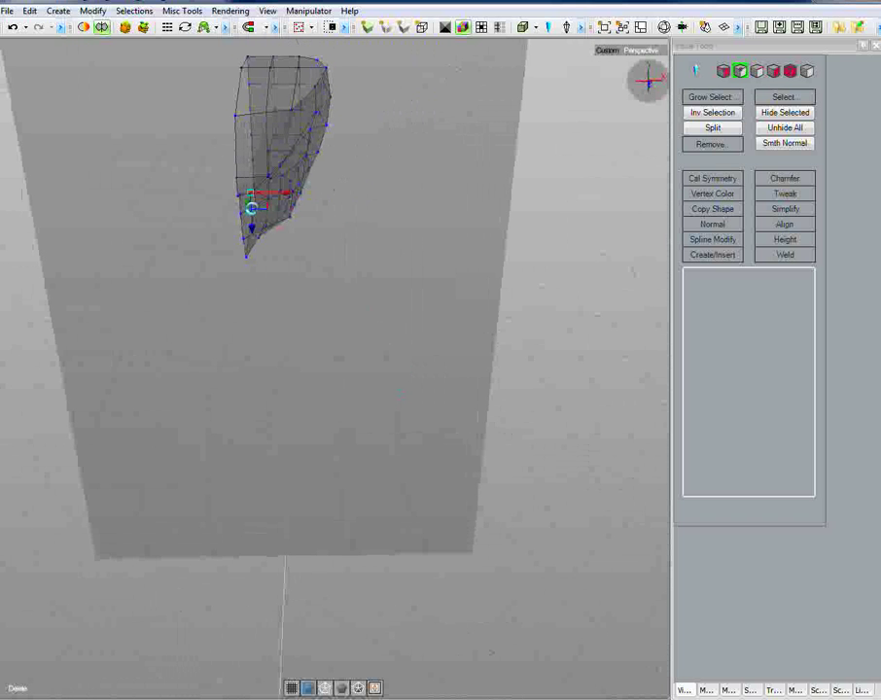
{"action": "left_click_drag", "start_coordinate": [317, 282], "coordinate": [252, 219], "text": "alt"}
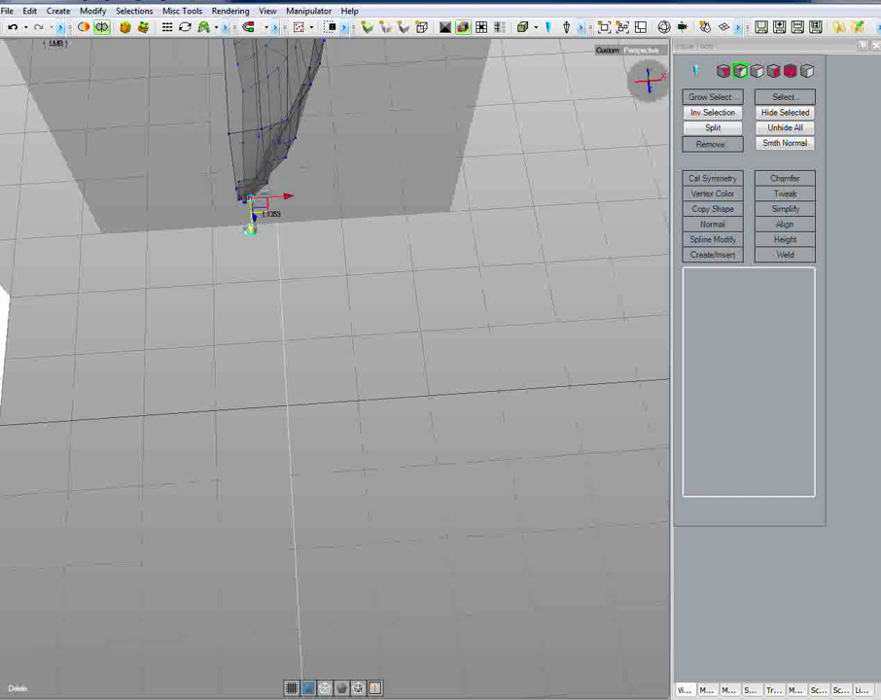
{"action": "left_click_drag", "start_coordinate": [284, 253], "coordinate": [360, 274], "text": "alt"}
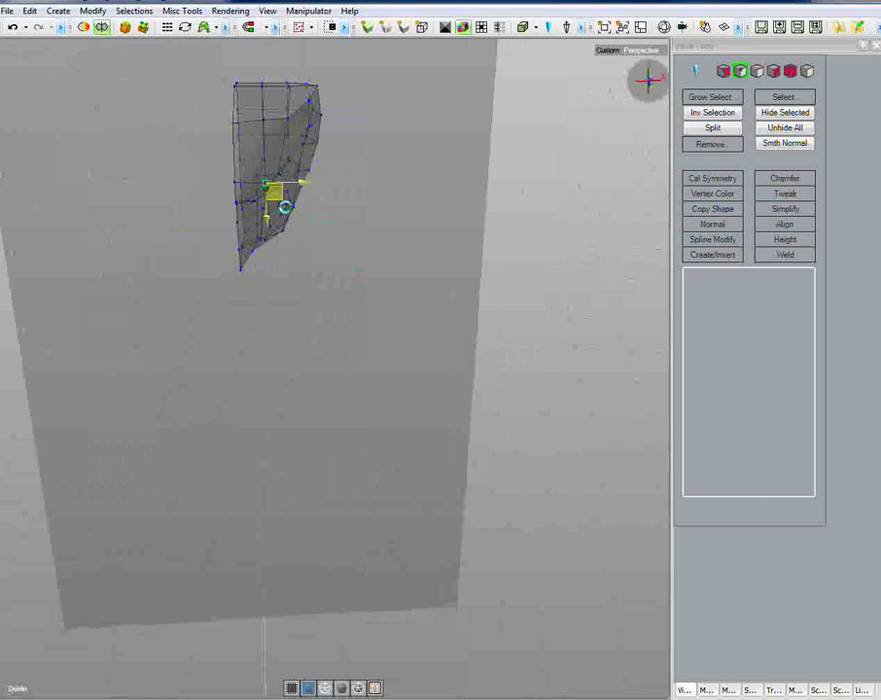
{"action": "left_click_drag", "start_coordinate": [285, 207], "coordinate": [309, 183], "text": "alt"}
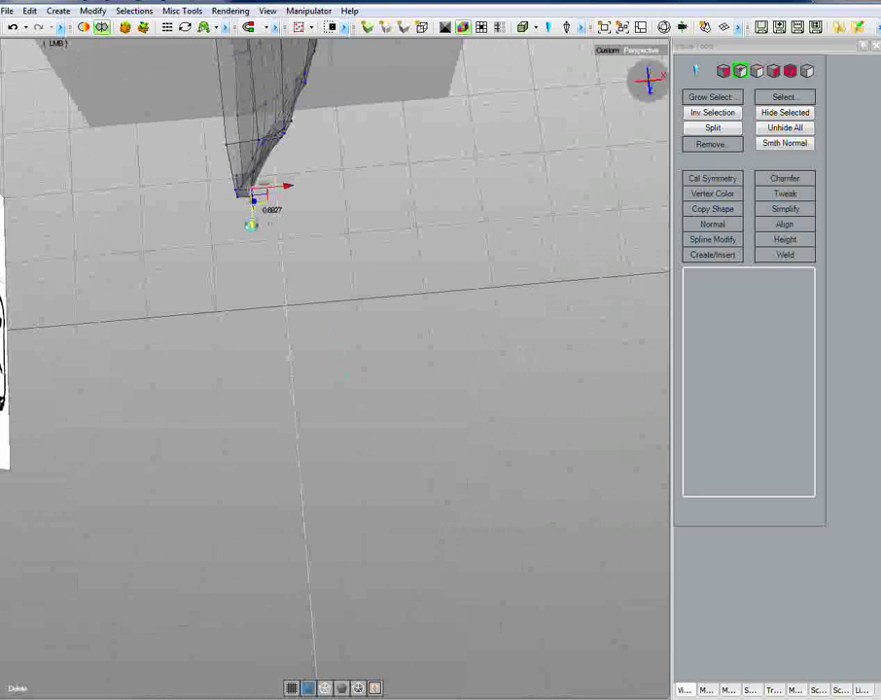
- Shift the vertices beside the nose and on the cheek to smooth the face's curve from front to side
{"action": "mouse_move", "coordinate": [311, 306]}
{"action": "left_mouse_down", "text": "alt"}
{"action": "mouse_move", "coordinate": [304, 221]}
{"action": "mouse_move", "coordinate": [241, 193]}
{"action": "mouse_move", "coordinate": [453, 358]}
{"action": "mouse_move", "coordinate": [423, 329]}
{"action": "mouse_move", "coordinate": [466, 305]}
{"action": "mouse_move", "coordinate": [464, 281]}
{"action": "mouse_move", "coordinate": [415, 348]}
{"action": "mouse_move", "coordinate": [478, 357]}
{"action": "mouse_move", "coordinate": [499, 379]}
{"action": "mouse_move", "coordinate": [541, 358]}
{"action": "mouse_move", "coordinate": [560, 366]}
{"action": "mouse_move", "coordinate": [553, 393]}
{"action": "mouse_move", "coordinate": [519, 393]}
{"action": "mouse_move", "coordinate": [525, 373]}
{"action": "mouse_move", "coordinate": [482, 380]}
{"action": "mouse_move", "coordinate": [475, 401]}
{"action": "mouse_move", "coordinate": [504, 389]}
{"action": "mouse_move", "coordinate": [499, 381]}
{"action": "mouse_move", "coordinate": [506, 399]}
{"action": "left_mouse_up", "text": "alt"}
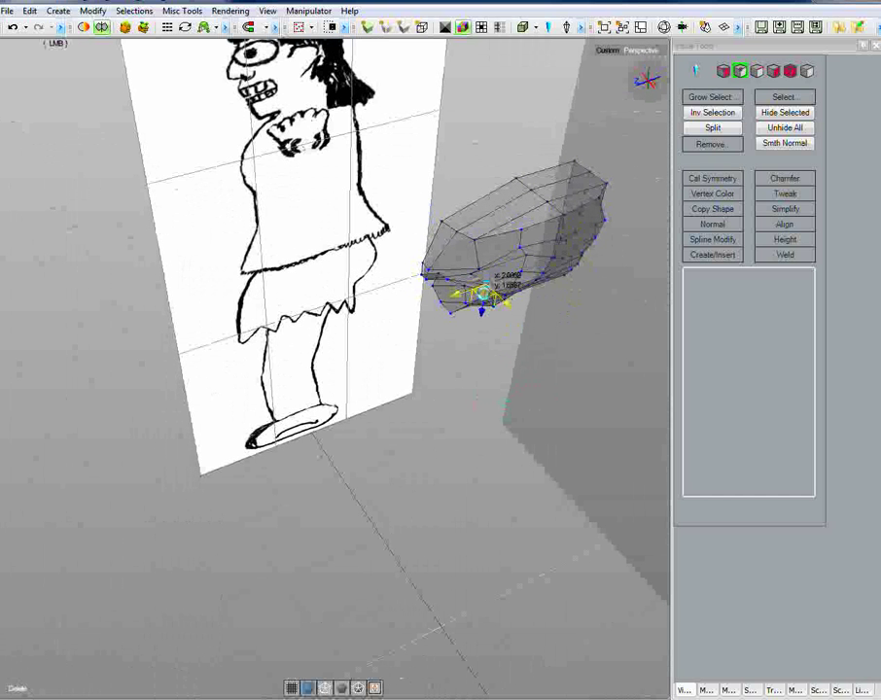
{"action": "mouse_move", "coordinate": [483, 371]}
{"action": "left_mouse_down", "text": "alt"}
{"action": "mouse_move", "coordinate": [484, 354]}
{"action": "mouse_move", "coordinate": [527, 327]}
{"action": "mouse_move", "coordinate": [562, 287]}
{"action": "mouse_move", "coordinate": [545, 265]}
{"action": "mouse_move", "coordinate": [524, 262]}
{"action": "mouse_move", "coordinate": [523, 285]}
{"action": "mouse_move", "coordinate": [527, 277]}
{"action": "mouse_move", "coordinate": [419, 380]}
{"action": "left_mouse_up", "text": "alt"}
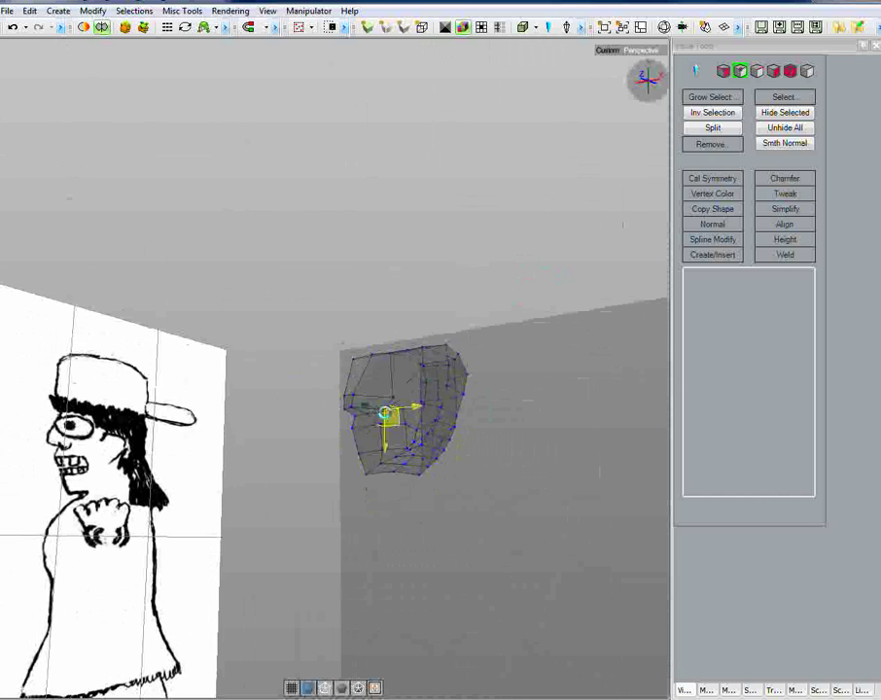
{"action": "mouse_move", "coordinate": [409, 457]}
{"action": "left_mouse_down", "text": "alt"}
{"action": "mouse_move", "coordinate": [441, 537]}
{"action": "mouse_move", "coordinate": [441, 588]}
{"action": "mouse_move", "coordinate": [444, 500]}
{"action": "left_mouse_up", "text": "alt"}
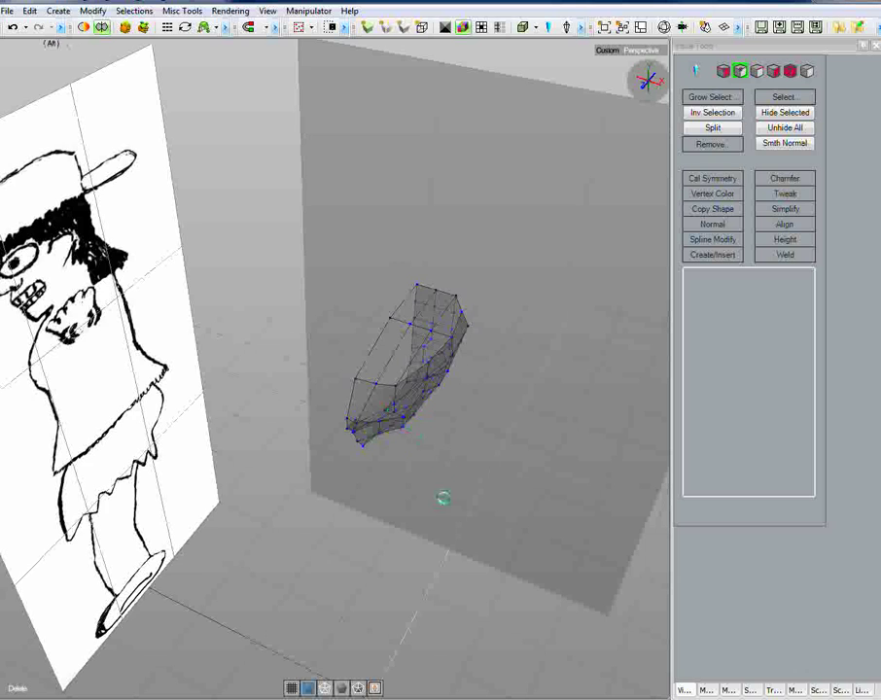
{"action": "mouse_move", "coordinate": [443, 498]}
{"action": "left_mouse_down", "text": "alt"}
{"action": "mouse_move", "coordinate": [444, 421]}
{"action": "mouse_move", "coordinate": [407, 393]}
{"action": "mouse_move", "coordinate": [508, 550]}
{"action": "left_mouse_up", "text": "alt"}
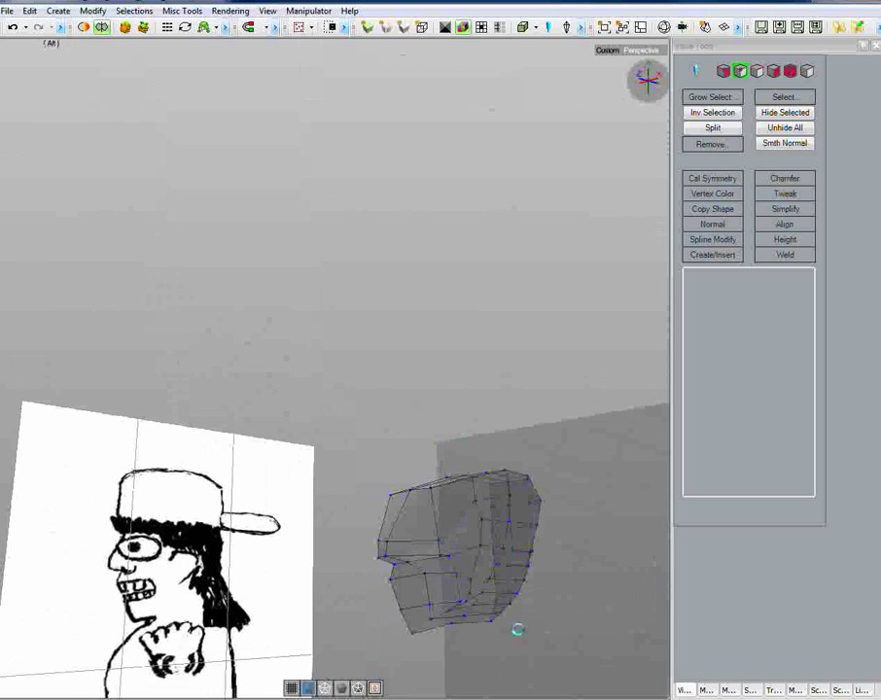
{"action": "mouse_move", "coordinate": [518, 630]}
{"action": "left_mouse_down", "text": "alt"}
{"action": "mouse_move", "coordinate": [419, 374]}
{"action": "mouse_move", "coordinate": [361, 422]}
{"action": "mouse_move", "coordinate": [391, 427]}
{"action": "mouse_move", "coordinate": [418, 395]}
{"action": "mouse_move", "coordinate": [417, 427]}
{"action": "mouse_move", "coordinate": [380, 374]}
{"action": "left_mouse_up", "text": "alt"}
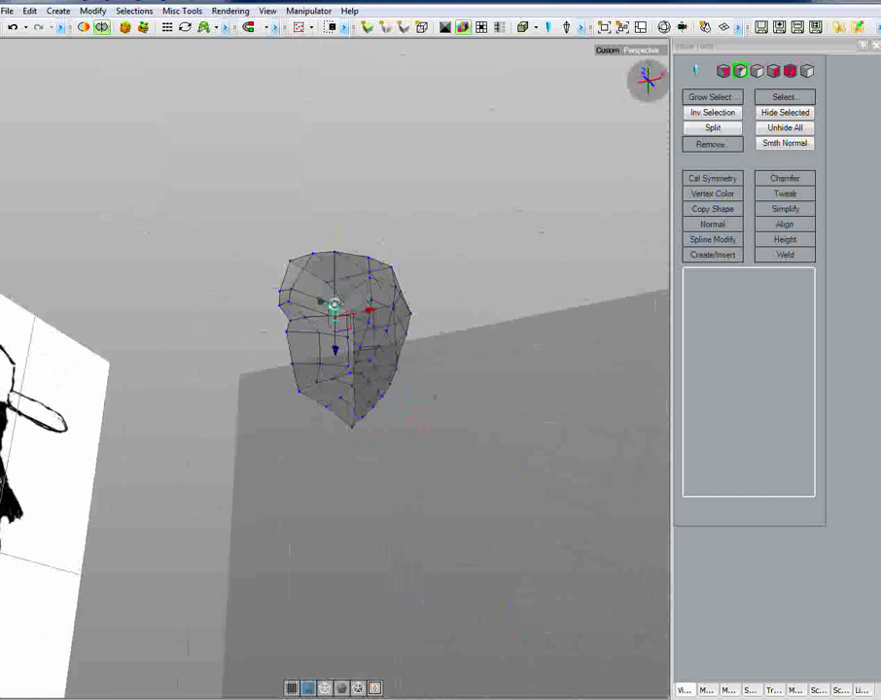
{"action": "left_click_drag", "start_coordinate": [335, 304], "coordinate": [335, 306], "text": "shift"}
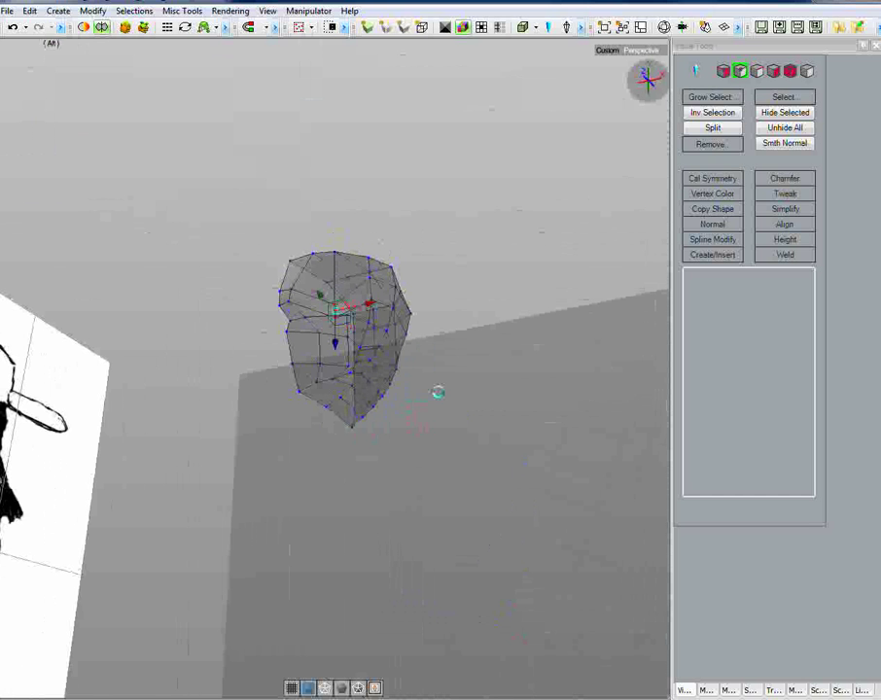
- Move the vertices beside the mouth and beneath the jaw in perspective to round the face's underside
{"action": "mouse_move", "coordinate": [438, 392]}
{"action": "left_mouse_down", "text": "alt"}
{"action": "mouse_move", "coordinate": [450, 470]}
{"action": "mouse_move", "coordinate": [427, 426]}
{"action": "left_mouse_up", "text": "alt"}
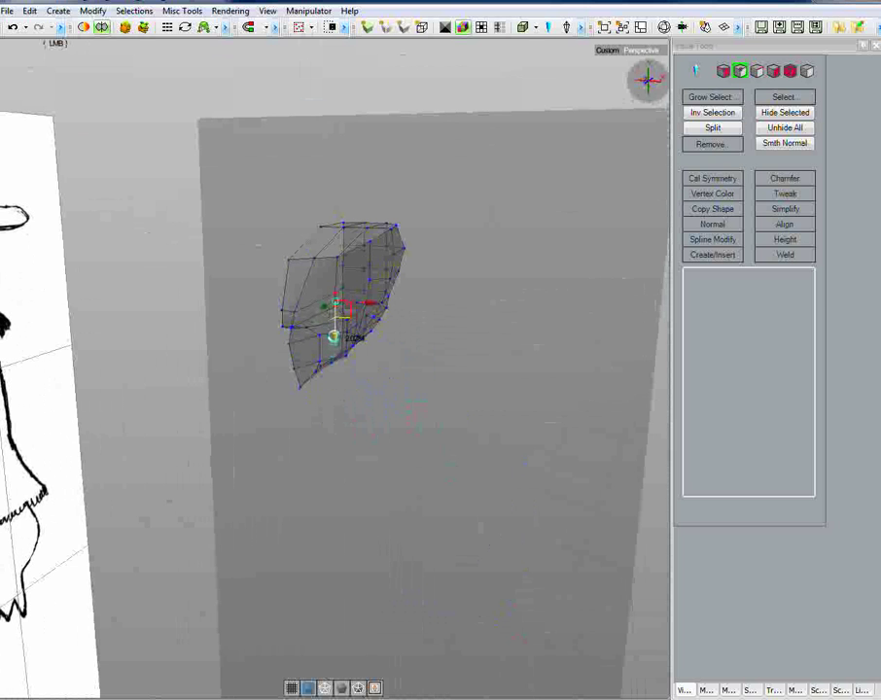
{"action": "mouse_move", "coordinate": [396, 413]}
{"action": "left_mouse_down", "text": "alt"}
{"action": "mouse_move", "coordinate": [373, 387]}
{"action": "mouse_move", "coordinate": [331, 399]}
{"action": "mouse_move", "coordinate": [454, 403]}
{"action": "mouse_move", "coordinate": [472, 374]}
{"action": "mouse_move", "coordinate": [464, 342]}
{"action": "mouse_move", "coordinate": [399, 360]}
{"action": "mouse_move", "coordinate": [347, 396]}
{"action": "mouse_move", "coordinate": [341, 446]}
{"action": "mouse_move", "coordinate": [417, 417]}
{"action": "mouse_move", "coordinate": [391, 441]}
{"action": "mouse_move", "coordinate": [401, 466]}
{"action": "mouse_move", "coordinate": [467, 388]}
{"action": "mouse_move", "coordinate": [449, 350]}
{"action": "mouse_move", "coordinate": [405, 383]}
{"action": "mouse_move", "coordinate": [387, 425]}
{"action": "mouse_move", "coordinate": [408, 437]}
{"action": "mouse_move", "coordinate": [416, 399]}
{"action": "mouse_move", "coordinate": [390, 343]}
{"action": "left_mouse_up", "text": "alt"}
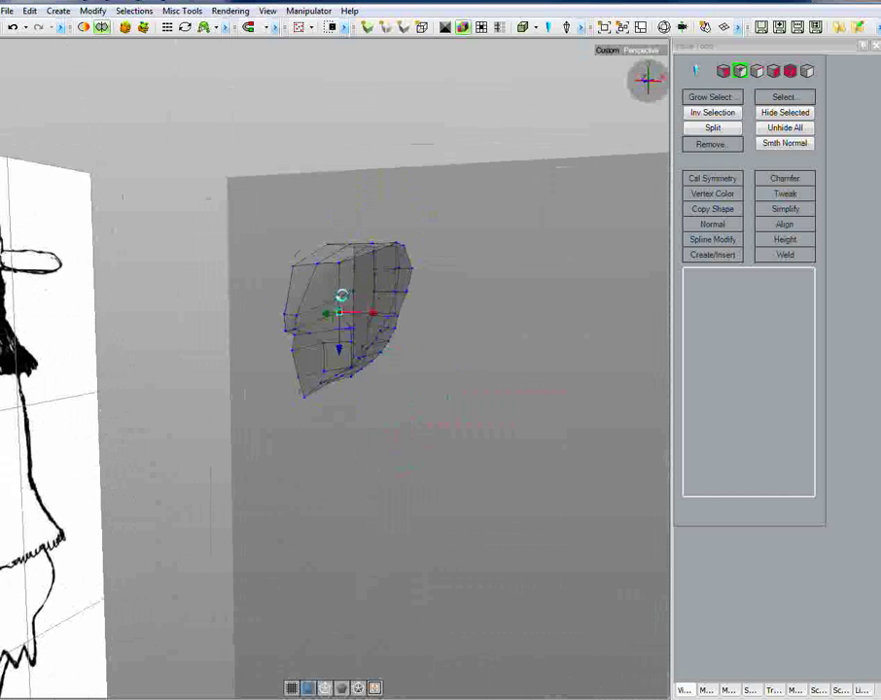
{"action": "left_click_drag", "start_coordinate": [397, 393], "coordinate": [401, 468], "text": "alt"}
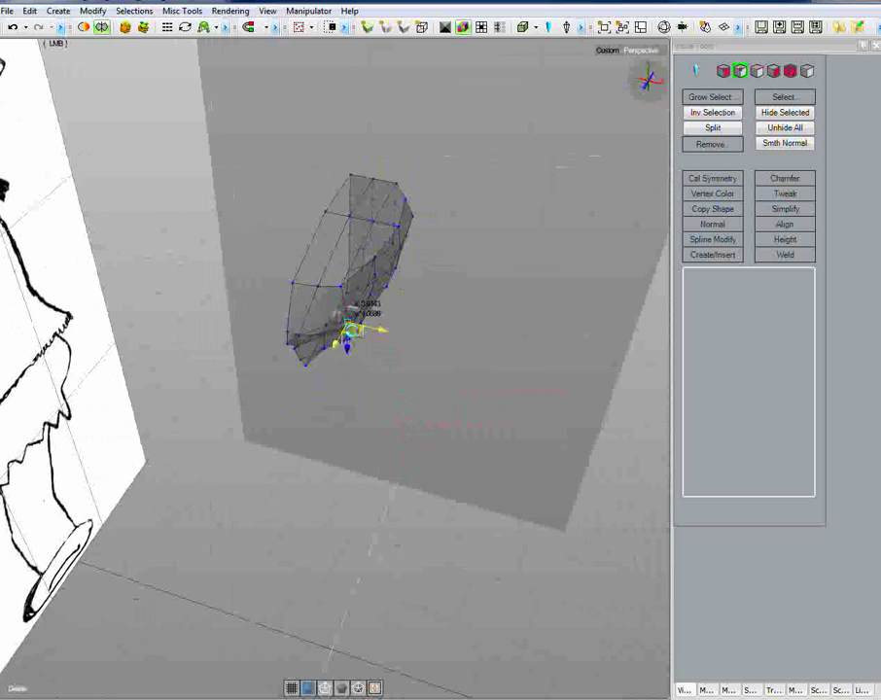
{"action": "mouse_move", "coordinate": [429, 397]}
{"action": "left_mouse_down", "text": "alt"}
{"action": "mouse_move", "coordinate": [404, 358]}
{"action": "mouse_move", "coordinate": [368, 350]}
{"action": "mouse_move", "coordinate": [379, 440]}
{"action": "mouse_move", "coordinate": [330, 459]}
{"action": "mouse_move", "coordinate": [467, 449]}
{"action": "mouse_move", "coordinate": [496, 395]}
{"action": "mouse_move", "coordinate": [543, 408]}
{"action": "mouse_move", "coordinate": [472, 452]}
{"action": "mouse_move", "coordinate": [439, 441]}
{"action": "mouse_move", "coordinate": [427, 391]}
{"action": "mouse_move", "coordinate": [434, 384]}
{"action": "mouse_move", "coordinate": [496, 405]}
{"action": "mouse_move", "coordinate": [448, 433]}
{"action": "left_mouse_up", "text": "alt"}
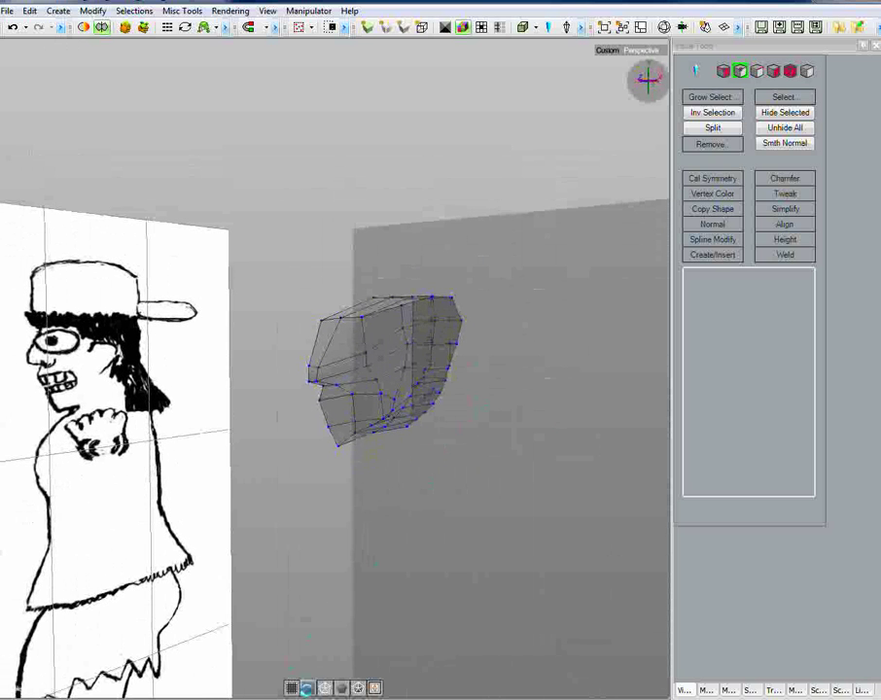
- Display the mesh as a solid surface with both reference sketches visible and tweak the vertices around the lower cheek
{"action": "left_click", "coordinate": [308, 689]}
{"action": "left_click_drag", "start_coordinate": [390, 518], "coordinate": [420, 484], "text": "alt"}
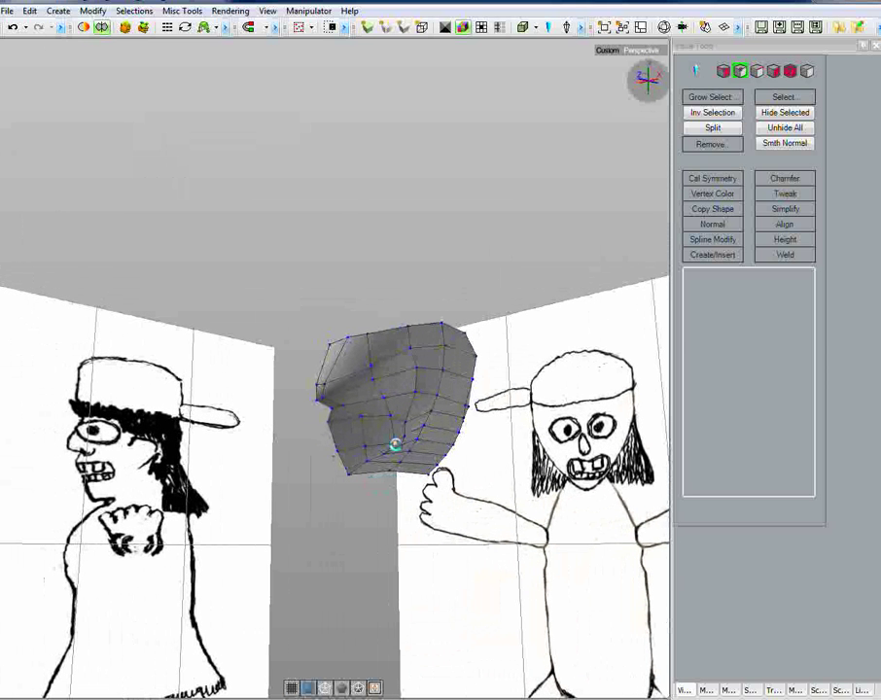
{"action": "left_click", "coordinate": [394, 444], "text": "ctrl"}
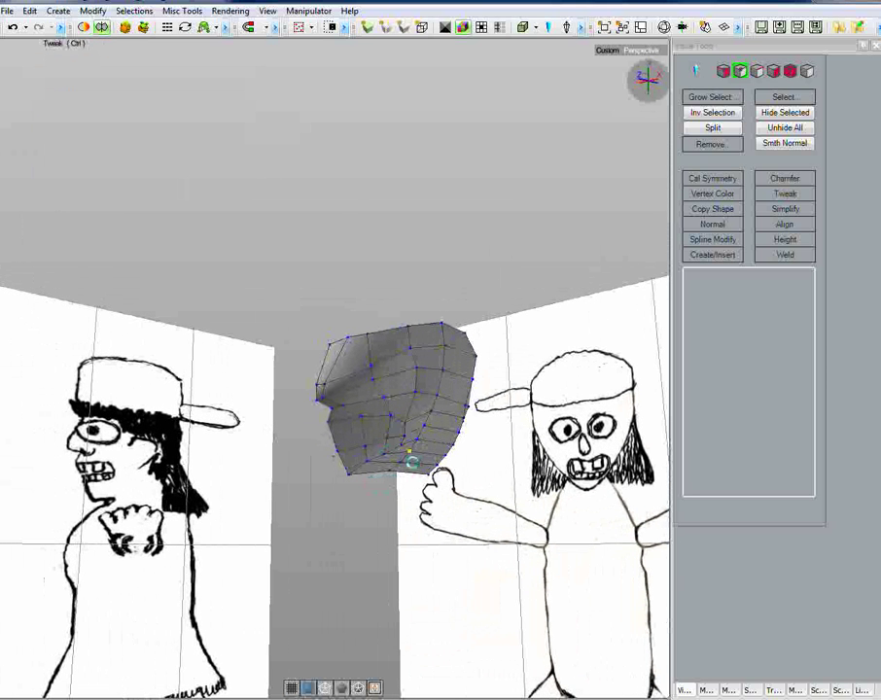
{"action": "mouse_move", "coordinate": [411, 463]}
{"action": "left_mouse_down", "text": "alt"}
{"action": "mouse_move", "coordinate": [385, 543]}
{"action": "mouse_move", "coordinate": [445, 551]}
{"action": "mouse_move", "coordinate": [440, 537]}
{"action": "mouse_move", "coordinate": [413, 537]}
{"action": "mouse_move", "coordinate": [403, 468]}
{"action": "left_mouse_up", "text": "alt"}
{"action": "left_click", "coordinate": [360, 437], "text": "ctrl"}
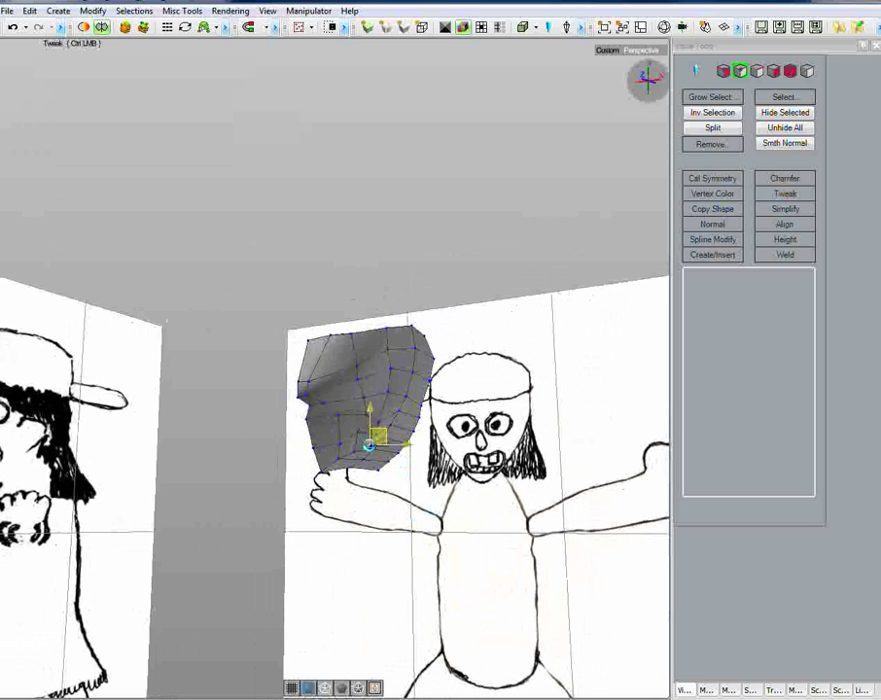
{"action": "mouse_move", "coordinate": [385, 511]}
{"action": "left_mouse_down", "text": "alt"}
{"action": "mouse_move", "coordinate": [367, 508]}
{"action": "mouse_move", "coordinate": [358, 531]}
{"action": "mouse_move", "coordinate": [432, 532]}
{"action": "mouse_move", "coordinate": [442, 519]}
{"action": "mouse_move", "coordinate": [432, 502]}
{"action": "mouse_move", "coordinate": [394, 502]}
{"action": "mouse_move", "coordinate": [423, 514]}
{"action": "mouse_move", "coordinate": [402, 506]}
{"action": "left_mouse_up", "text": "alt"}
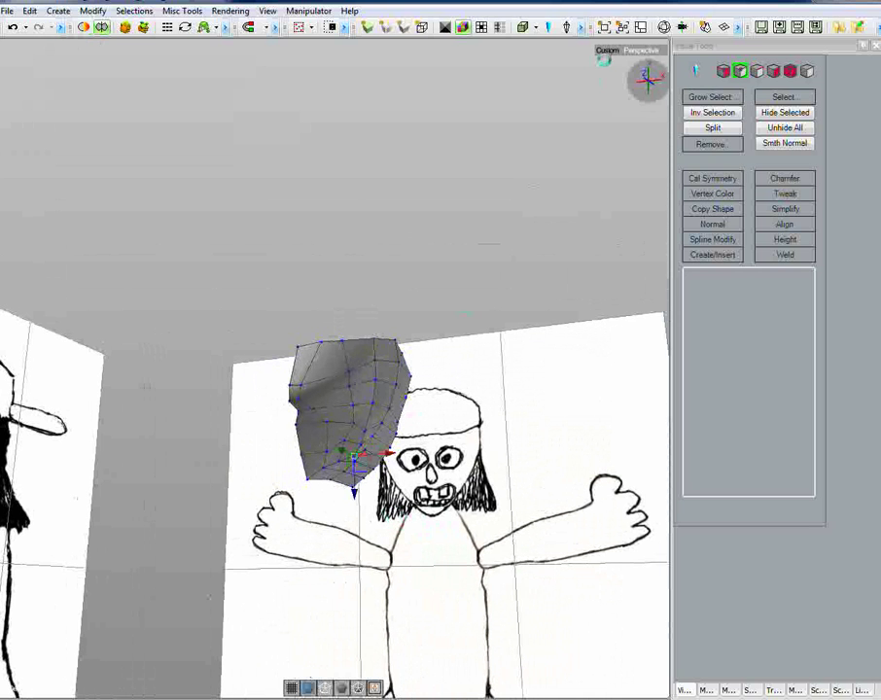
- Adjust the jaw vertex in the front view so the jawline follows the front reference sketch
{"action": "left_click", "coordinate": [607, 50]}
{"action": "left_click", "coordinate": [650, 176]}
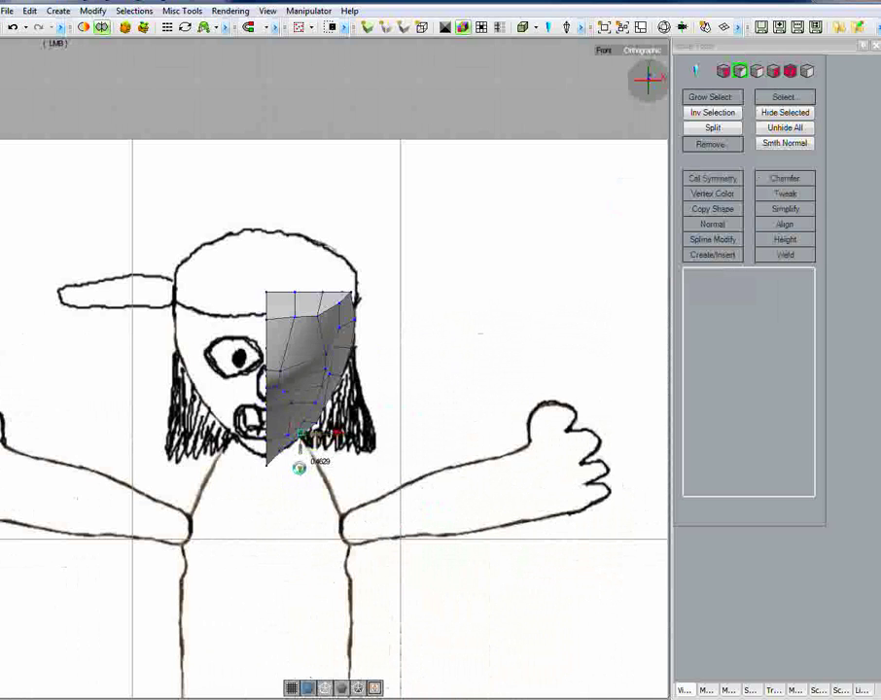
{"action": "left_click", "coordinate": [329, 474]}
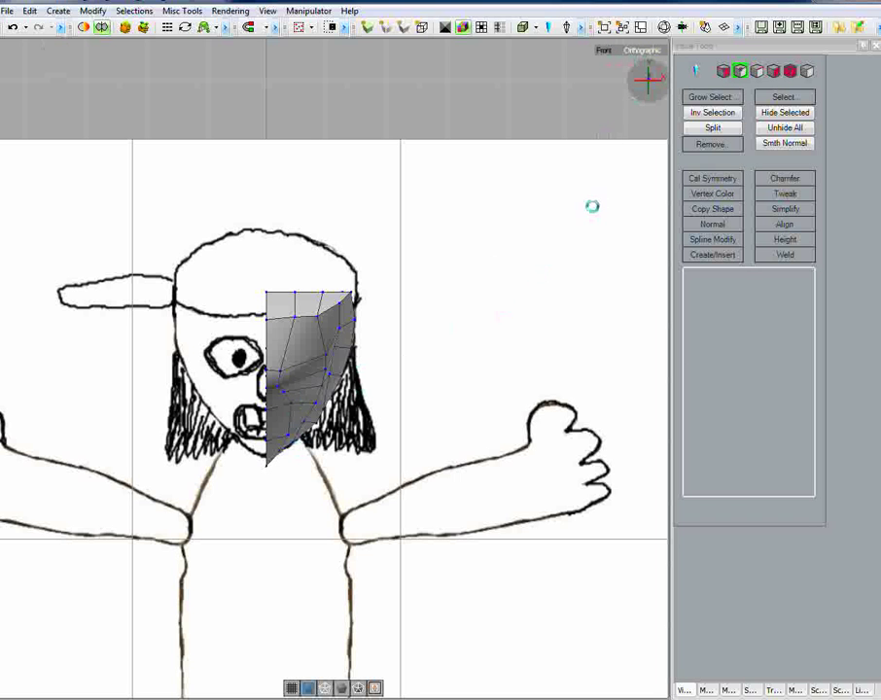
- Return to perspective and reposition the lower cheek vertex beside the mouth loop
{"action": "left_click", "coordinate": [634, 53]}
{"action": "left_click_drag", "start_coordinate": [525, 399], "coordinate": [388, 413], "text": "alt"}
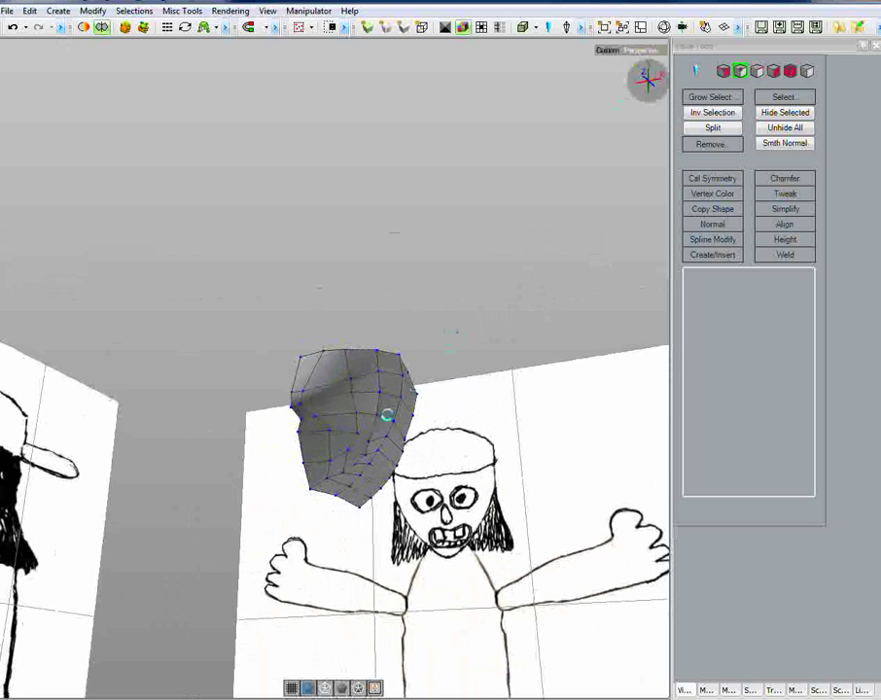
{"action": "left_click", "coordinate": [364, 454]}
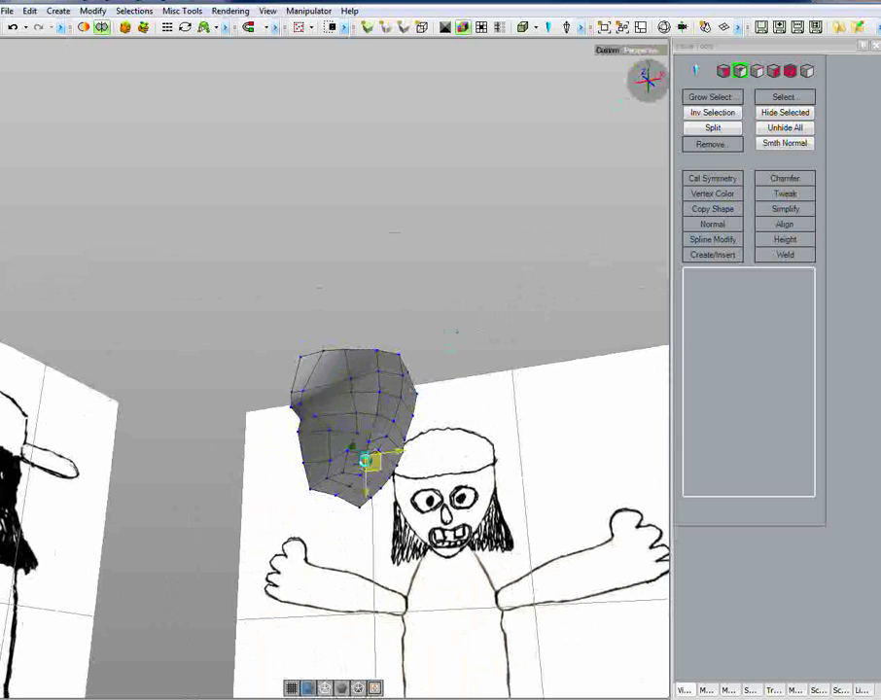
{"action": "left_click_drag", "start_coordinate": [366, 447], "coordinate": [344, 456], "text": "shift"}
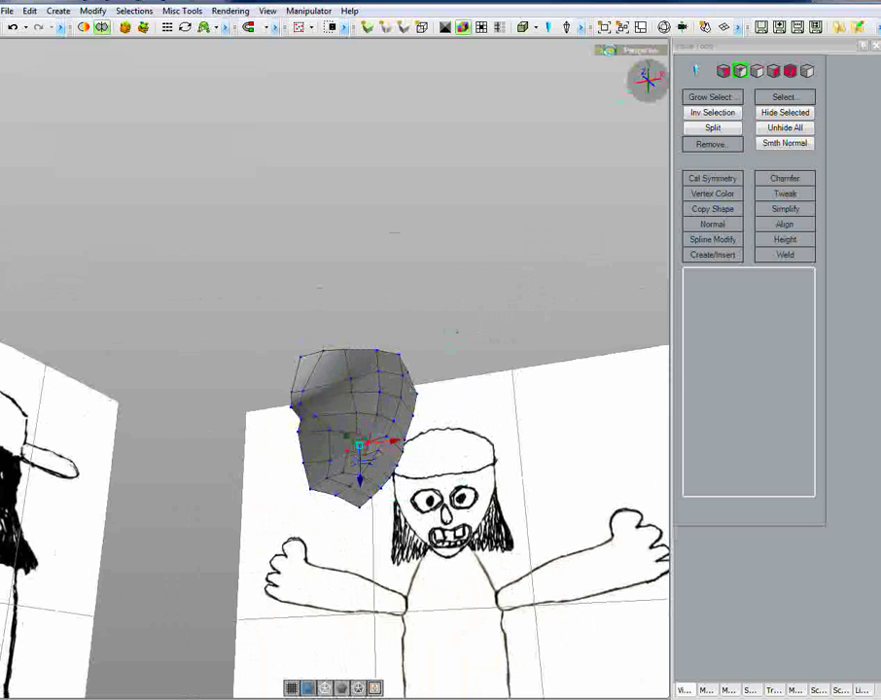
- Shift the lower cheek vertex slightly inward in the front view to match the sketch's face outline
{"action": "left_click", "coordinate": [607, 53]}
{"action": "left_click", "coordinate": [623, 176]}
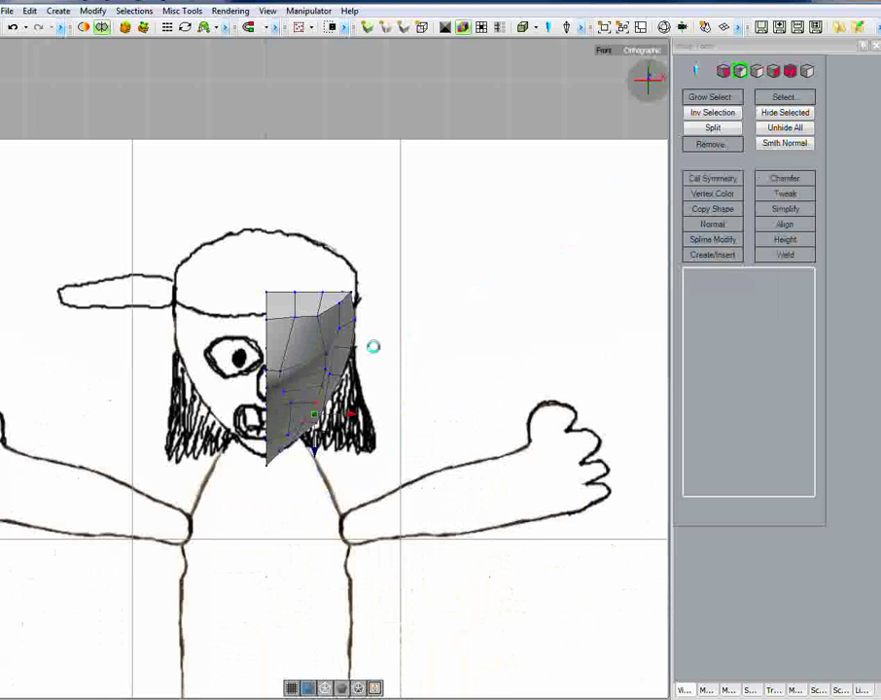
{"action": "left_click", "coordinate": [350, 415]}
{"action": "left_click_drag", "start_coordinate": [350, 415], "coordinate": [345, 414]}
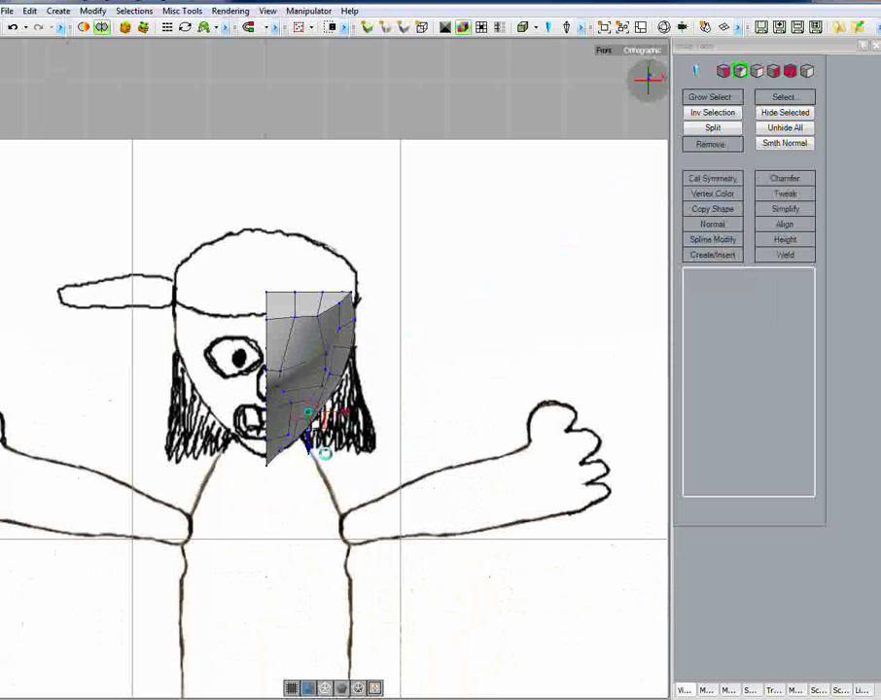
{"action": "left_click", "coordinate": [333, 457]}
- Return to perspective and move the vertices near the chin to smooth the curve of the lower face
{"action": "left_click", "coordinate": [640, 50]}
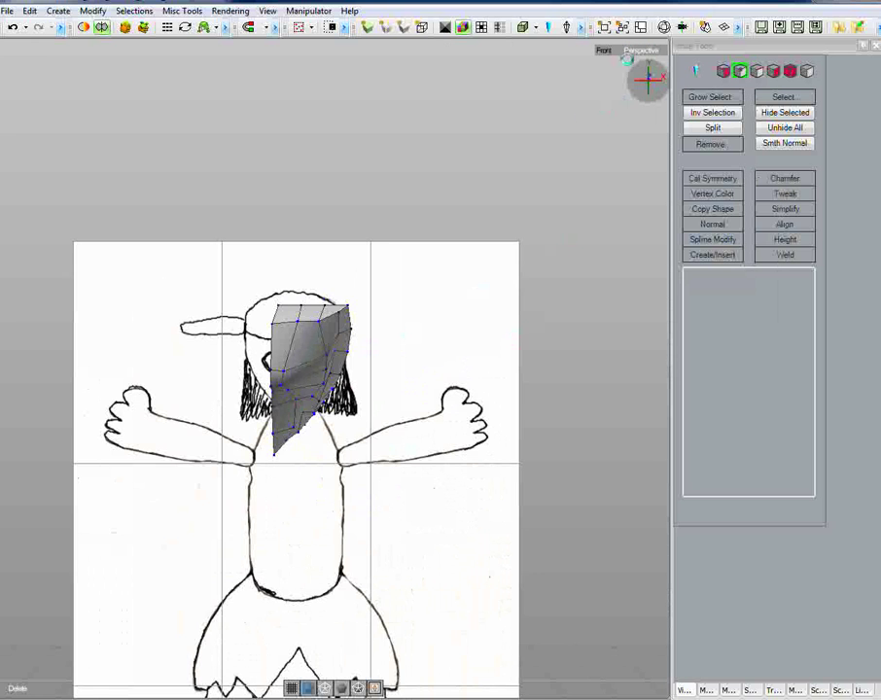
{"action": "mouse_move", "coordinate": [368, 171]}
{"action": "left_mouse_down", "text": "alt"}
{"action": "mouse_move", "coordinate": [487, 295]}
{"action": "mouse_move", "coordinate": [467, 279]}
{"action": "mouse_move", "coordinate": [458, 298]}
{"action": "mouse_move", "coordinate": [451, 281]}
{"action": "mouse_move", "coordinate": [386, 375]}
{"action": "left_mouse_up", "text": "alt"}
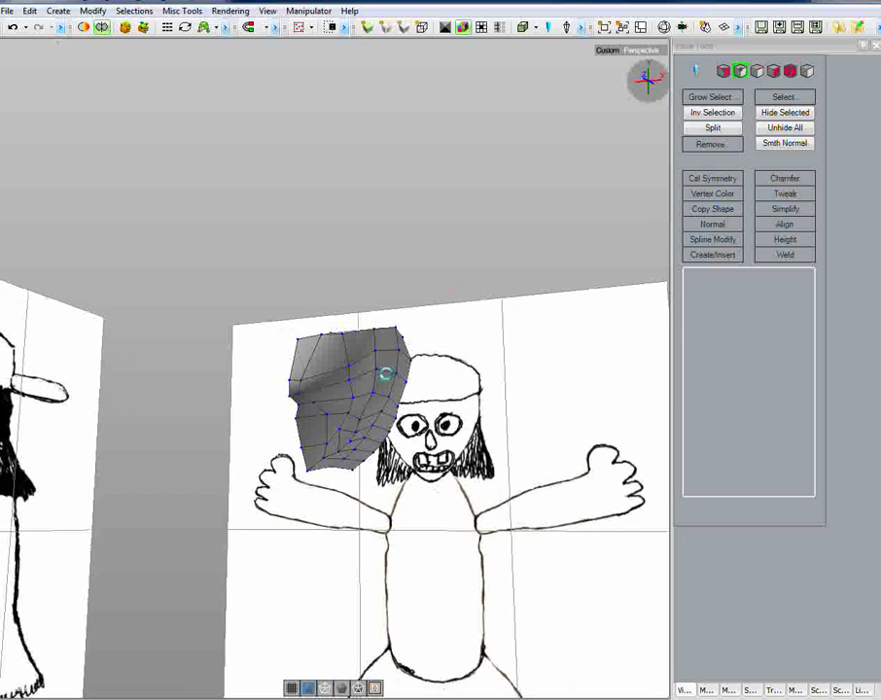
{"action": "left_click_drag", "start_coordinate": [258, 338], "coordinate": [275, 354], "text": "alt"}
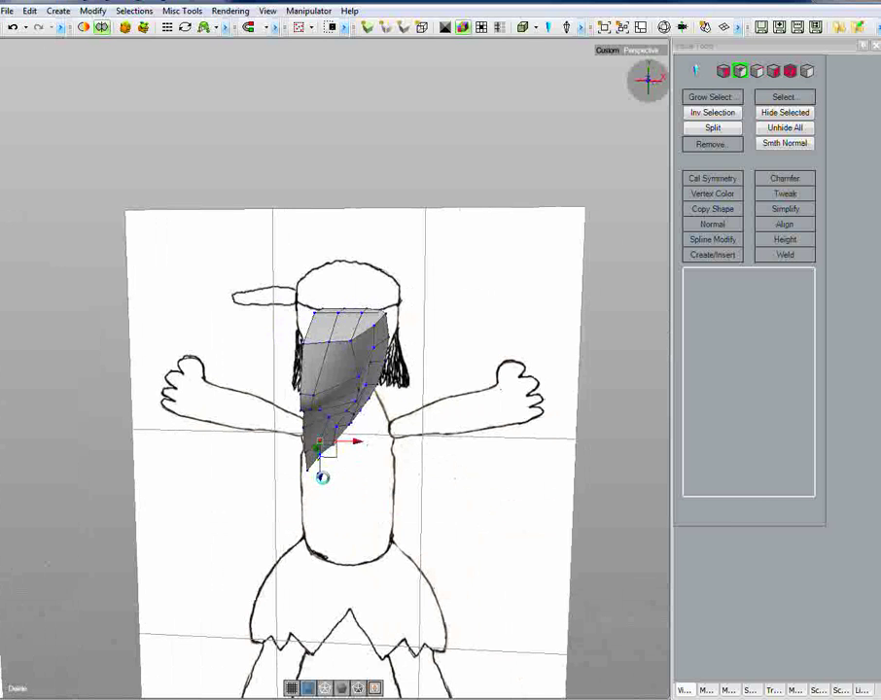
{"action": "mouse_move", "coordinate": [393, 482]}
{"action": "left_mouse_down", "text": "alt"}
{"action": "mouse_move", "coordinate": [348, 431]}
{"action": "mouse_move", "coordinate": [354, 393]}
{"action": "mouse_move", "coordinate": [398, 385]}
{"action": "mouse_move", "coordinate": [437, 413]}
{"action": "mouse_move", "coordinate": [368, 422]}
{"action": "left_mouse_up", "text": "alt"}
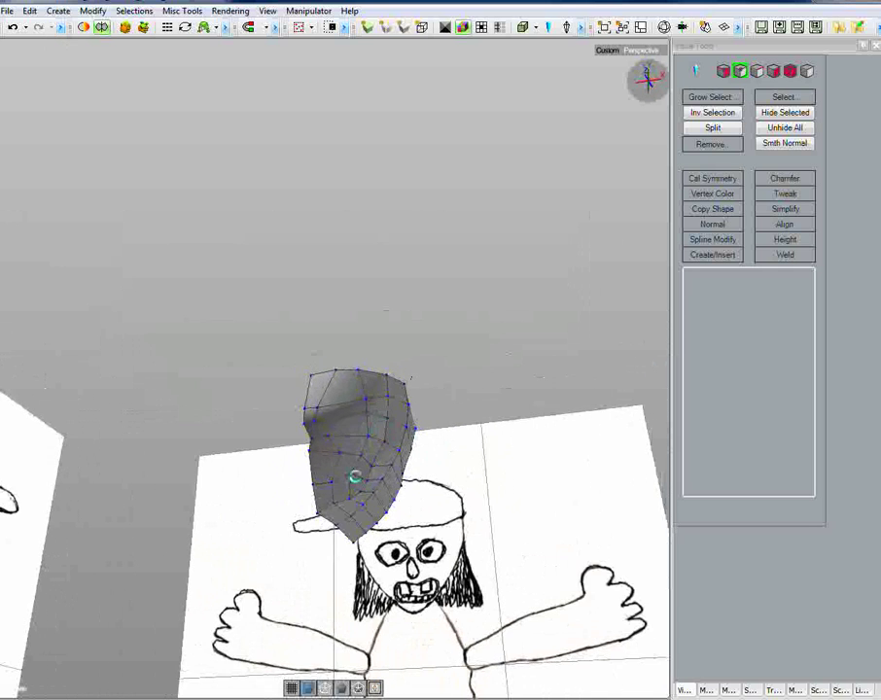
- Shift the vertices beside the mouth and along the jaw sideways in perspective to even out the cheek's curve
{"action": "left_click_drag", "start_coordinate": [385, 531], "coordinate": [425, 573], "text": "alt"}
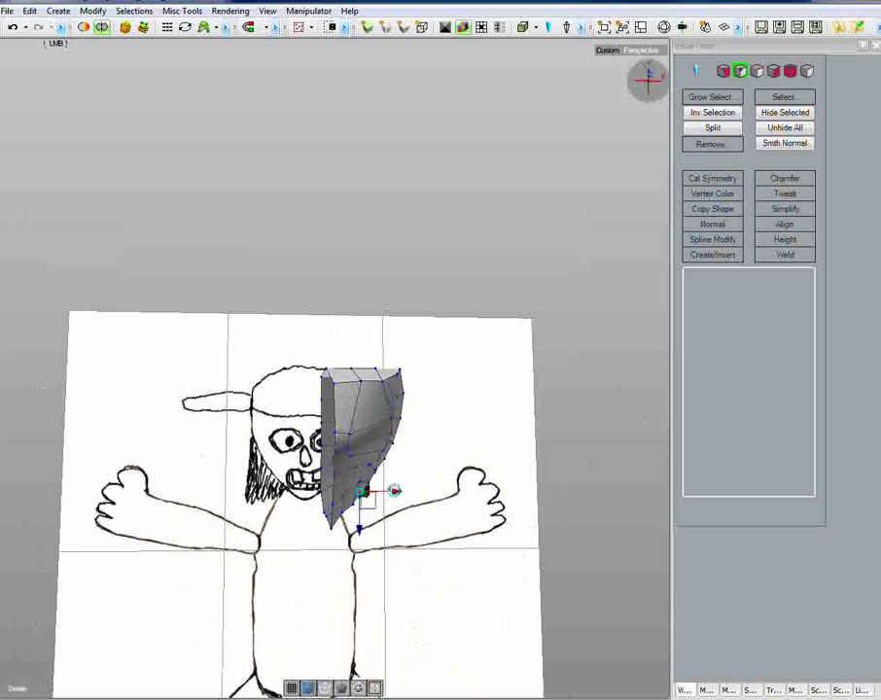
{"action": "mouse_move", "coordinate": [375, 501]}
{"action": "left_mouse_down", "text": "alt"}
{"action": "mouse_move", "coordinate": [385, 500]}
{"action": "mouse_move", "coordinate": [378, 486]}
{"action": "left_mouse_up", "text": "alt"}
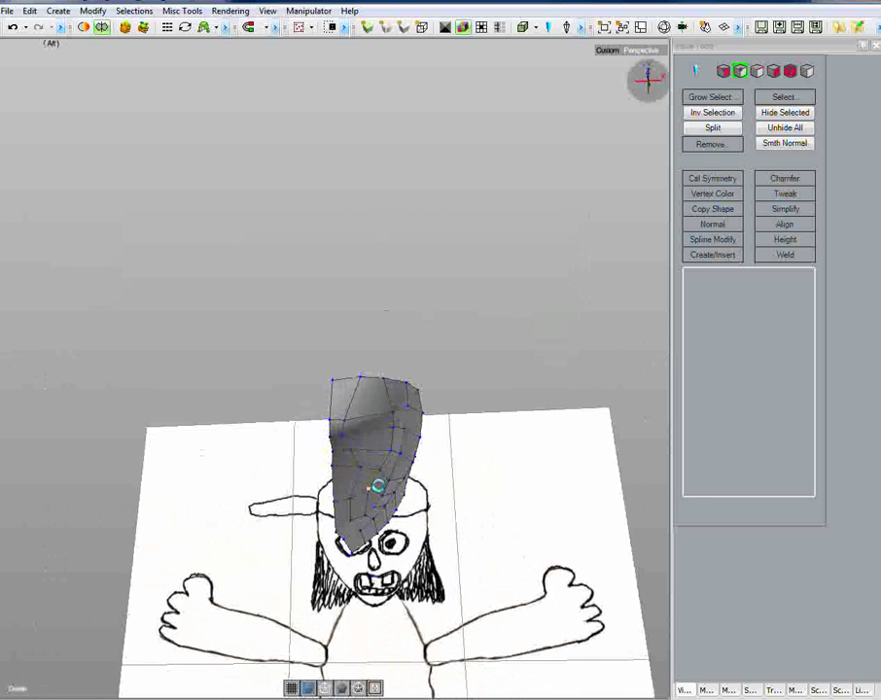
{"action": "mouse_move", "coordinate": [389, 546]}
{"action": "left_mouse_down", "text": "alt"}
{"action": "mouse_move", "coordinate": [405, 559]}
{"action": "mouse_move", "coordinate": [409, 507]}
{"action": "left_mouse_up", "text": "alt"}
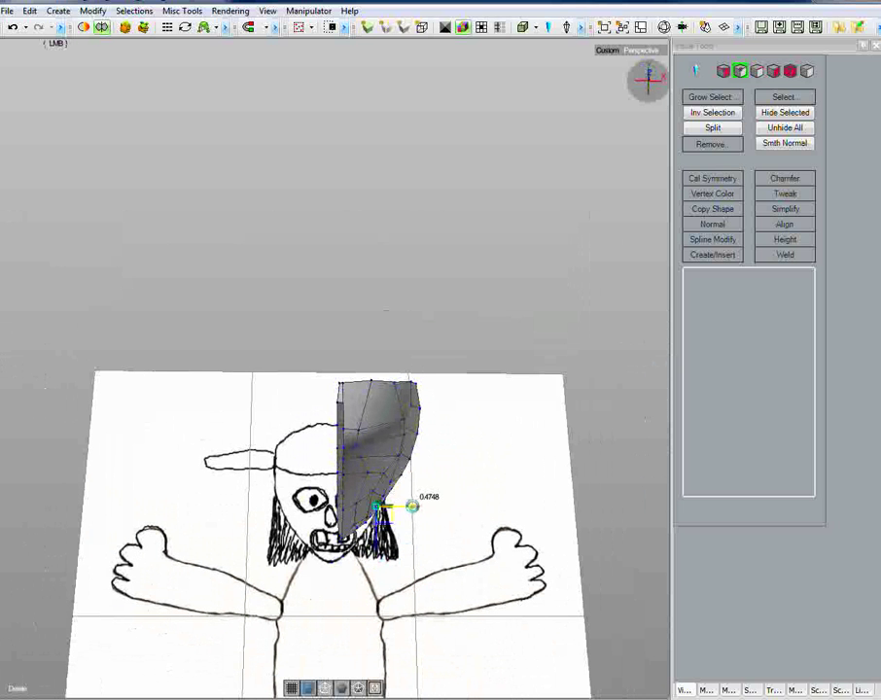
{"action": "mouse_move", "coordinate": [427, 541]}
{"action": "left_mouse_down", "text": "alt"}
{"action": "mouse_move", "coordinate": [425, 528]}
{"action": "mouse_move", "coordinate": [387, 533]}
{"action": "mouse_move", "coordinate": [410, 556]}
{"action": "mouse_move", "coordinate": [378, 523]}
{"action": "mouse_move", "coordinate": [309, 543]}
{"action": "mouse_move", "coordinate": [265, 582]}
{"action": "mouse_move", "coordinate": [433, 545]}
{"action": "mouse_move", "coordinate": [443, 494]}
{"action": "mouse_move", "coordinate": [494, 521]}
{"action": "mouse_move", "coordinate": [447, 551]}
{"action": "mouse_move", "coordinate": [336, 573]}
{"action": "mouse_move", "coordinate": [299, 570]}
{"action": "mouse_move", "coordinate": [342, 527]}
{"action": "mouse_move", "coordinate": [360, 551]}
{"action": "mouse_move", "coordinate": [452, 550]}
{"action": "mouse_move", "coordinate": [319, 558]}
{"action": "mouse_move", "coordinate": [289, 570]}
{"action": "mouse_move", "coordinate": [291, 551]}
{"action": "mouse_move", "coordinate": [347, 537]}
{"action": "mouse_move", "coordinate": [326, 550]}
{"action": "mouse_move", "coordinate": [315, 541]}
{"action": "mouse_move", "coordinate": [295, 564]}
{"action": "mouse_move", "coordinate": [321, 550]}
{"action": "left_mouse_up", "text": "alt"}
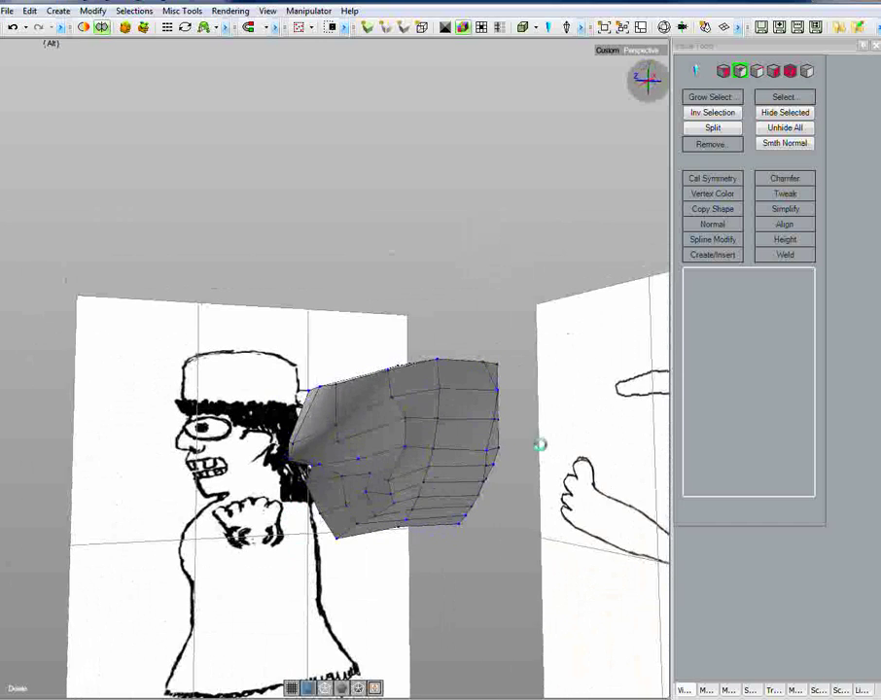
- Tweak the vertices behind the mouth and at the rear of the jaw from the side to even out the edge flow
{"action": "mouse_move", "coordinate": [503, 551]}
{"action": "left_mouse_down", "text": "alt"}
{"action": "mouse_move", "coordinate": [423, 542]}
{"action": "mouse_move", "coordinate": [450, 554]}
{"action": "mouse_move", "coordinate": [462, 525]}
{"action": "mouse_move", "coordinate": [472, 545]}
{"action": "mouse_move", "coordinate": [464, 452]}
{"action": "left_mouse_up", "text": "alt"}
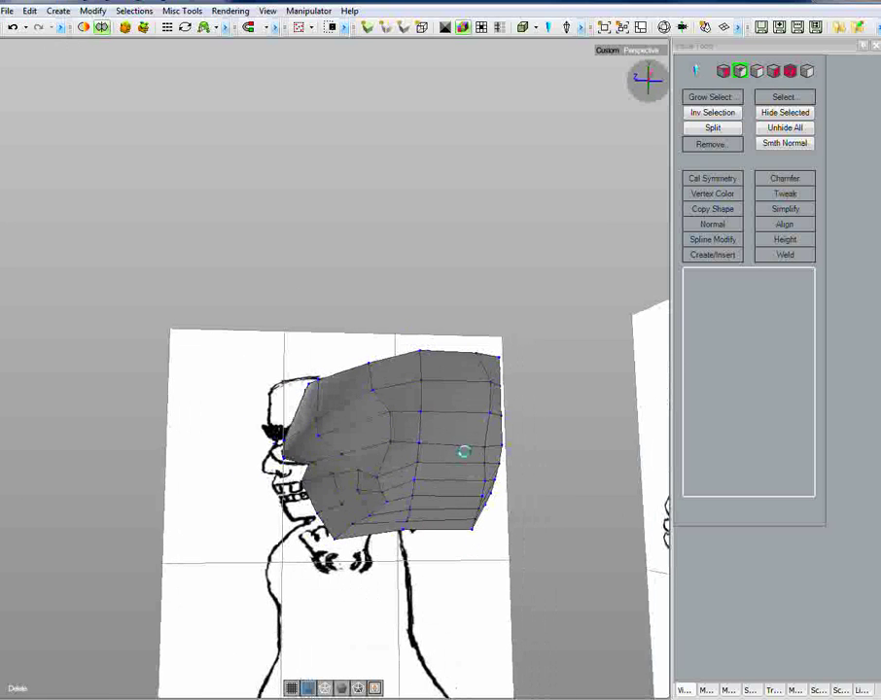
{"action": "left_click", "coordinate": [383, 473], "text": "ctrl"}
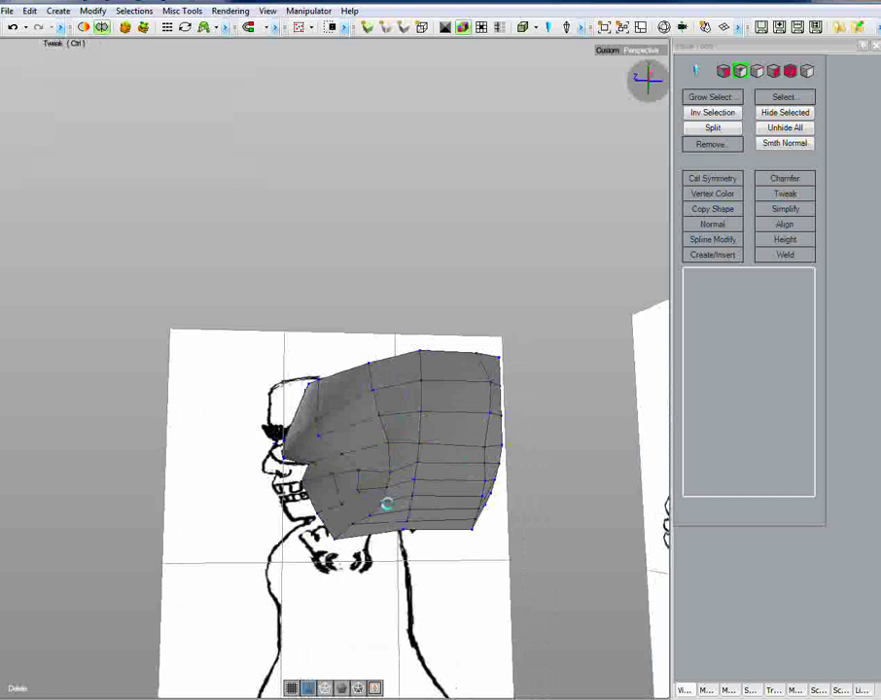
{"action": "mouse_move", "coordinate": [366, 572]}
{"action": "left_mouse_down", "text": "alt"}
{"action": "mouse_move", "coordinate": [468, 579]}
{"action": "mouse_move", "coordinate": [386, 582]}
{"action": "mouse_move", "coordinate": [384, 610]}
{"action": "mouse_move", "coordinate": [528, 564]}
{"action": "mouse_move", "coordinate": [417, 568]}
{"action": "mouse_move", "coordinate": [347, 592]}
{"action": "mouse_move", "coordinate": [299, 582]}
{"action": "mouse_move", "coordinate": [288, 589]}
{"action": "mouse_move", "coordinate": [429, 557]}
{"action": "mouse_move", "coordinate": [407, 586]}
{"action": "mouse_move", "coordinate": [337, 590]}
{"action": "mouse_move", "coordinate": [360, 558]}
{"action": "mouse_move", "coordinate": [333, 581]}
{"action": "left_mouse_up", "text": "alt"}
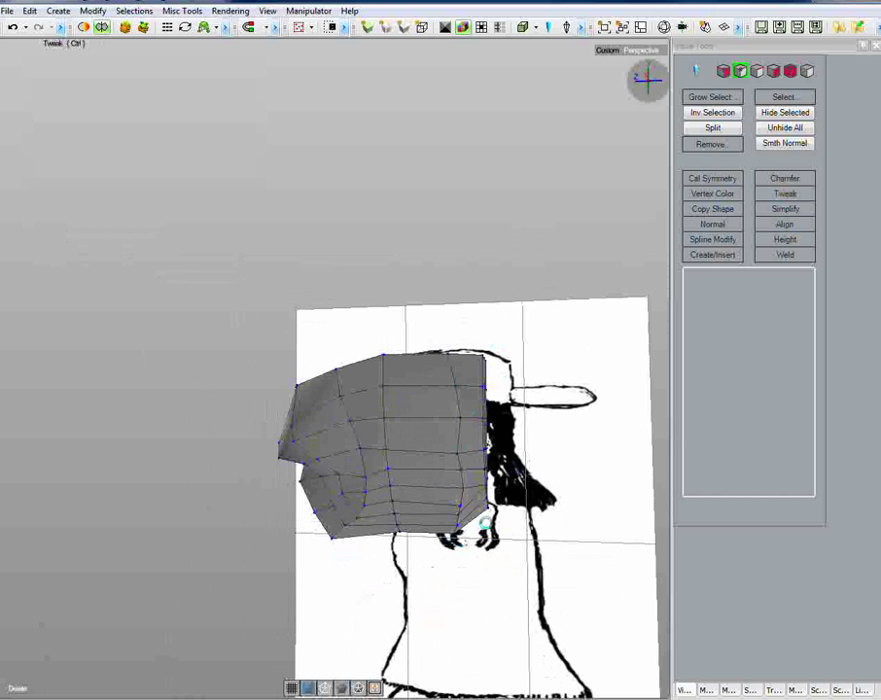
{"action": "mouse_move", "coordinate": [470, 565]}
{"action": "left_mouse_down", "text": "alt"}
{"action": "mouse_move", "coordinate": [531, 538]}
{"action": "mouse_move", "coordinate": [527, 487]}
{"action": "mouse_move", "coordinate": [425, 533]}
{"action": "mouse_move", "coordinate": [469, 562]}
{"action": "mouse_move", "coordinate": [598, 543]}
{"action": "mouse_move", "coordinate": [502, 545]}
{"action": "mouse_move", "coordinate": [417, 563]}
{"action": "mouse_move", "coordinate": [568, 549]}
{"action": "mouse_move", "coordinate": [598, 587]}
{"action": "mouse_move", "coordinate": [516, 471]}
{"action": "mouse_move", "coordinate": [617, 482]}
{"action": "mouse_move", "coordinate": [419, 563]}
{"action": "mouse_move", "coordinate": [474, 584]}
{"action": "mouse_move", "coordinate": [541, 431]}
{"action": "mouse_move", "coordinate": [565, 488]}
{"action": "mouse_move", "coordinate": [437, 535]}
{"action": "mouse_move", "coordinate": [513, 510]}
{"action": "mouse_move", "coordinate": [517, 443]}
{"action": "mouse_move", "coordinate": [410, 524]}
{"action": "mouse_move", "coordinate": [518, 498]}
{"action": "mouse_move", "coordinate": [512, 539]}
{"action": "mouse_move", "coordinate": [502, 507]}
{"action": "mouse_move", "coordinate": [462, 518]}
{"action": "mouse_move", "coordinate": [504, 508]}
{"action": "mouse_move", "coordinate": [500, 566]}
{"action": "mouse_move", "coordinate": [570, 472]}
{"action": "mouse_move", "coordinate": [494, 517]}
{"action": "mouse_move", "coordinate": [431, 508]}
{"action": "mouse_move", "coordinate": [427, 518]}
{"action": "mouse_move", "coordinate": [508, 489]}
{"action": "mouse_move", "coordinate": [498, 476]}
{"action": "mouse_move", "coordinate": [444, 527]}
{"action": "mouse_move", "coordinate": [446, 518]}
{"action": "left_mouse_up", "text": "alt"}
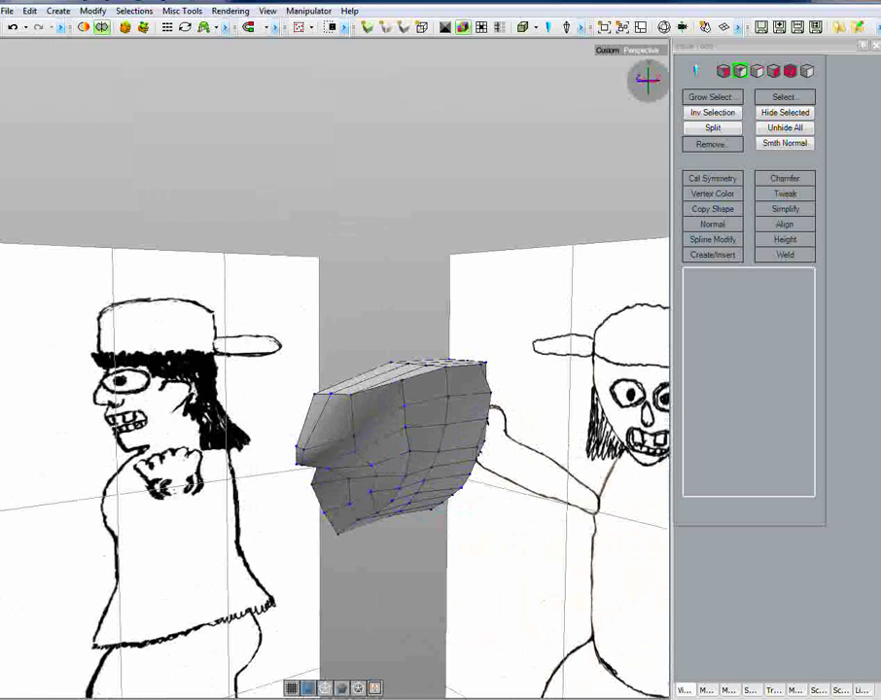
- Save the scene and make an incremental save, overwriting the existing file of the next version
{"action": "left_click", "coordinate": [9, 11]}
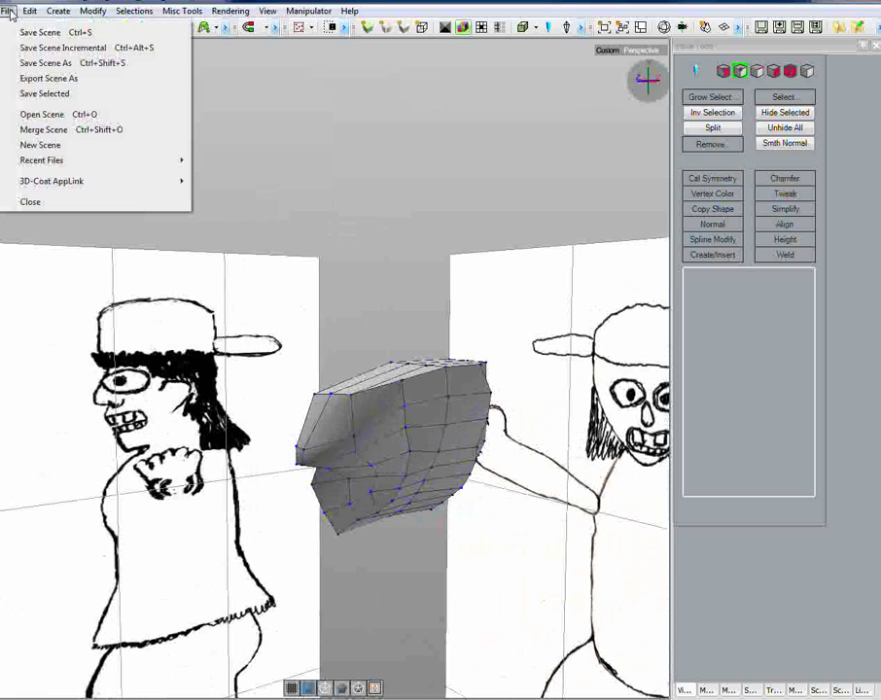
{"action": "left_click", "coordinate": [91, 32]}
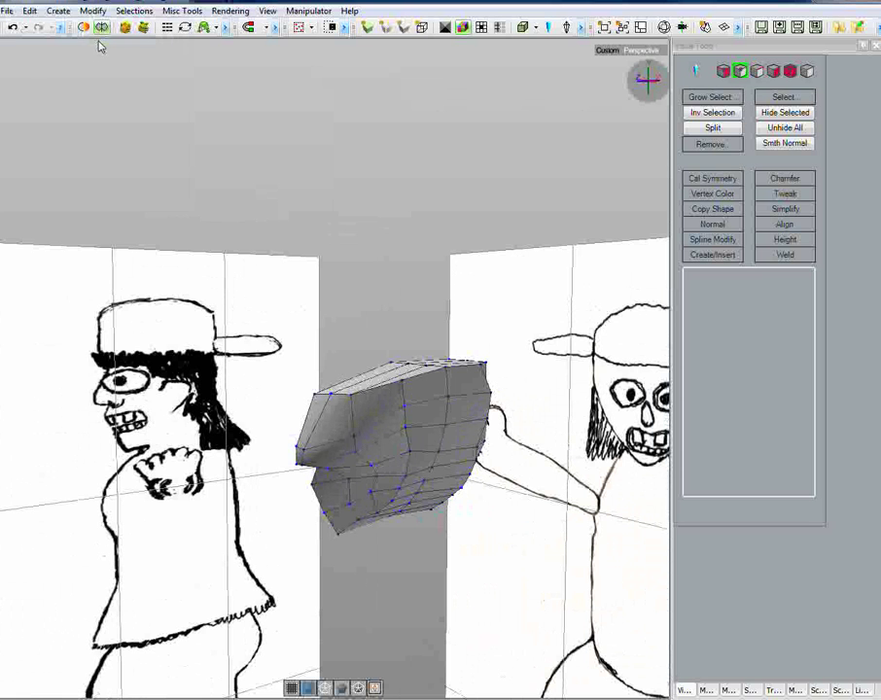
{"action": "left_click", "coordinate": [6, 10]}
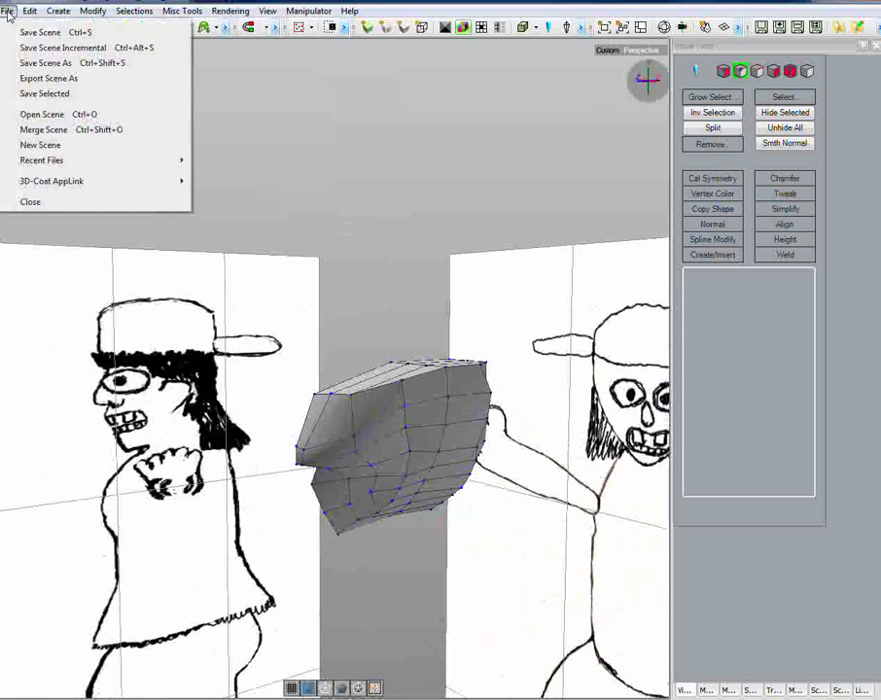
{"action": "left_click", "coordinate": [115, 49]}
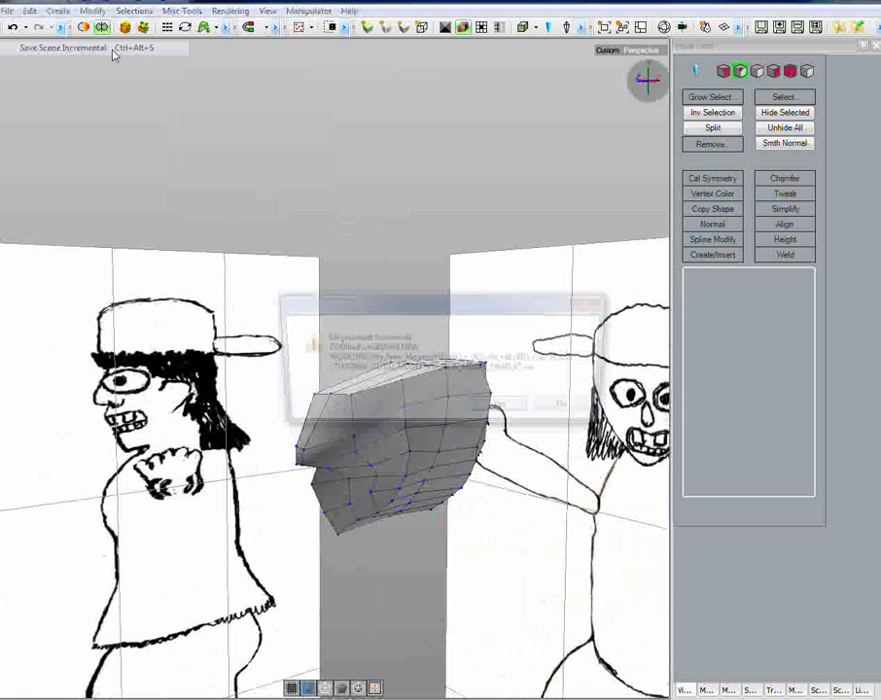
{"action": "left_click", "coordinate": [503, 409]}
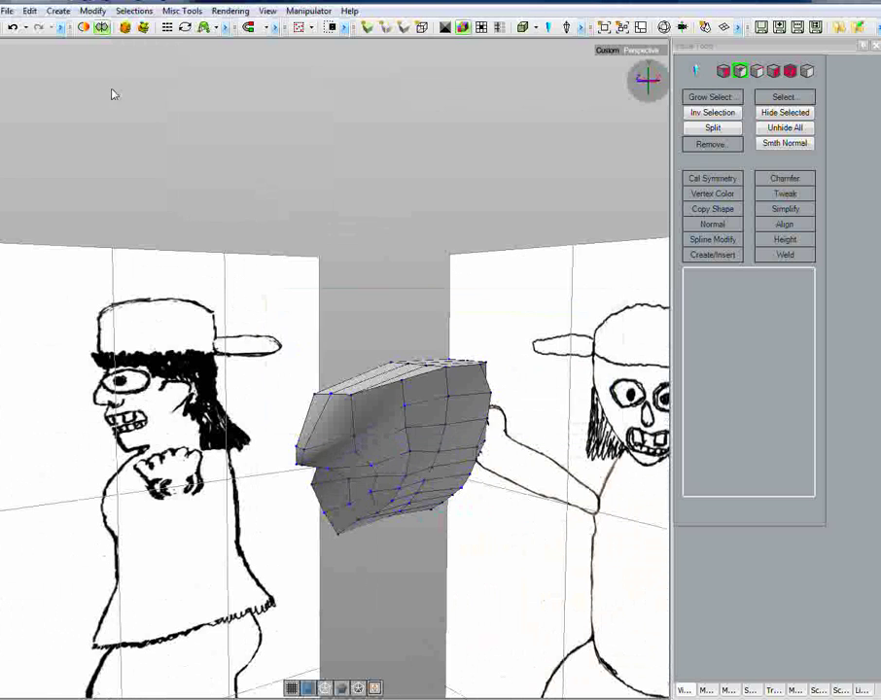
- Save the scene incrementally four times, overwriting the existing VW_NEW_MODEL_HEAD_08, VW_NEW_MODEL_HEAD_09 and VW_NEW_MODEL_HEAD_10 files before saving the next version
{"action": "left_click", "coordinate": [6, 10]}
{"action": "left_click", "coordinate": [83, 51]}
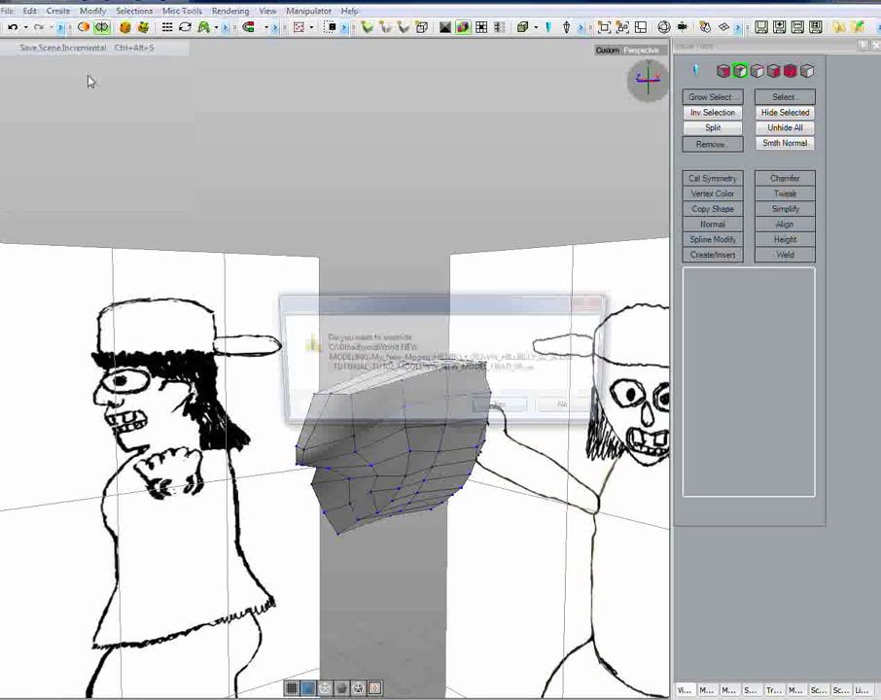
{"action": "left_click", "coordinate": [499, 406]}
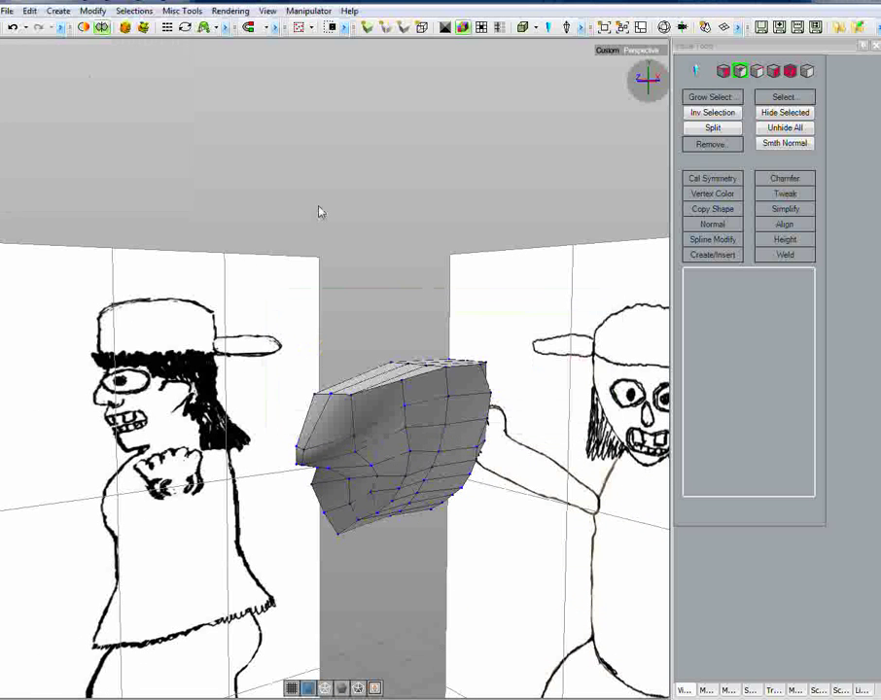
{"action": "left_click", "coordinate": [8, 12]}
{"action": "left_click", "coordinate": [84, 50]}
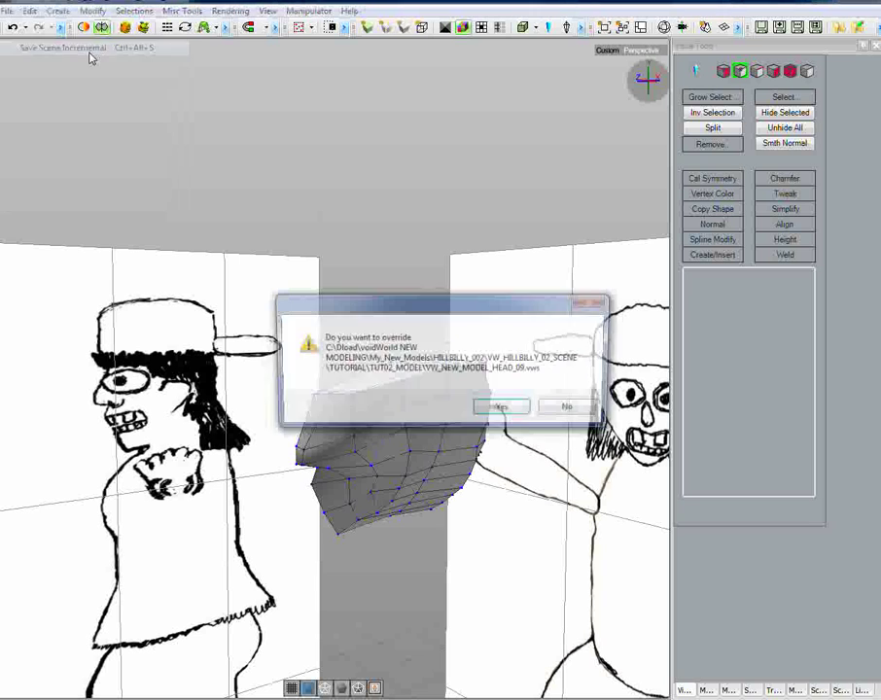
{"action": "left_click", "coordinate": [501, 403]}
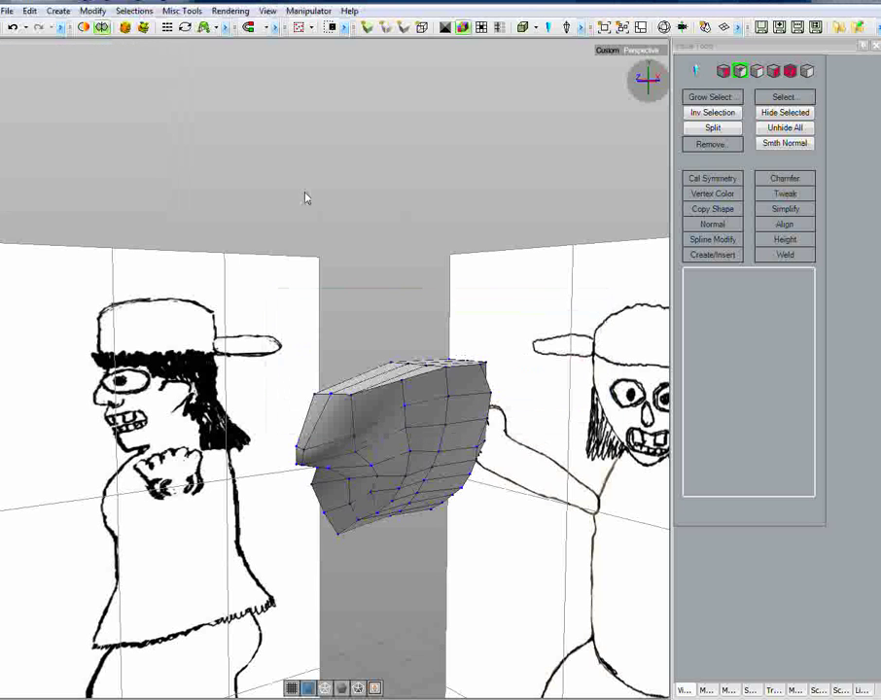
{"action": "left_click", "coordinate": [15, 14]}
{"action": "left_click", "coordinate": [87, 48]}
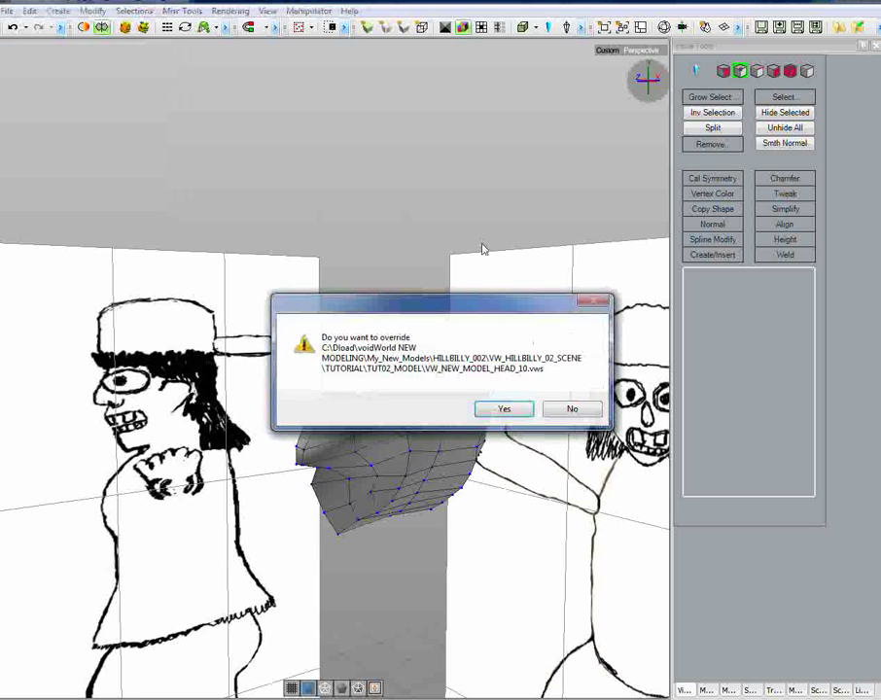
{"action": "left_click", "coordinate": [502, 405]}
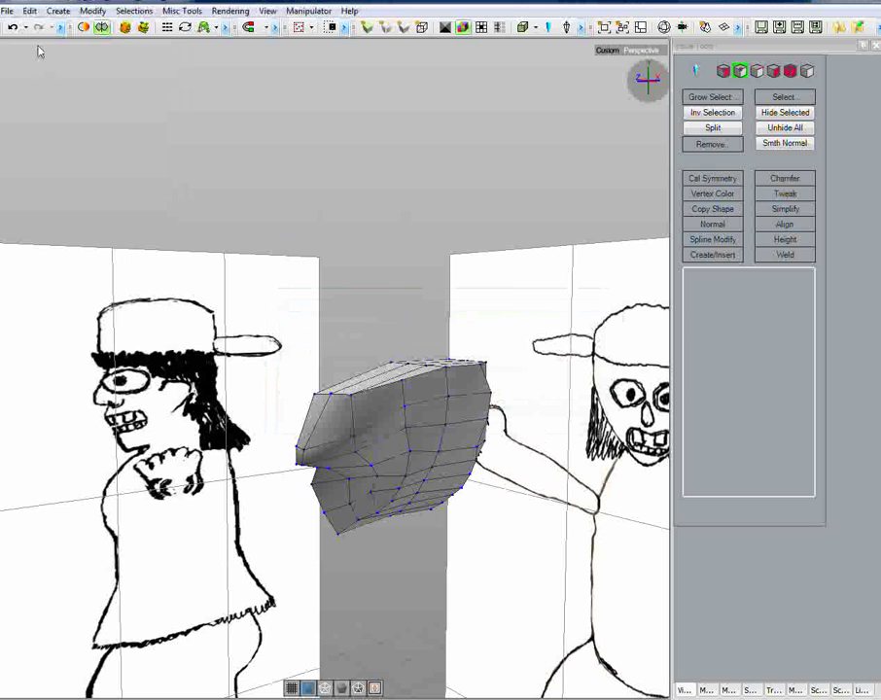
{"action": "left_click", "coordinate": [9, 12]}
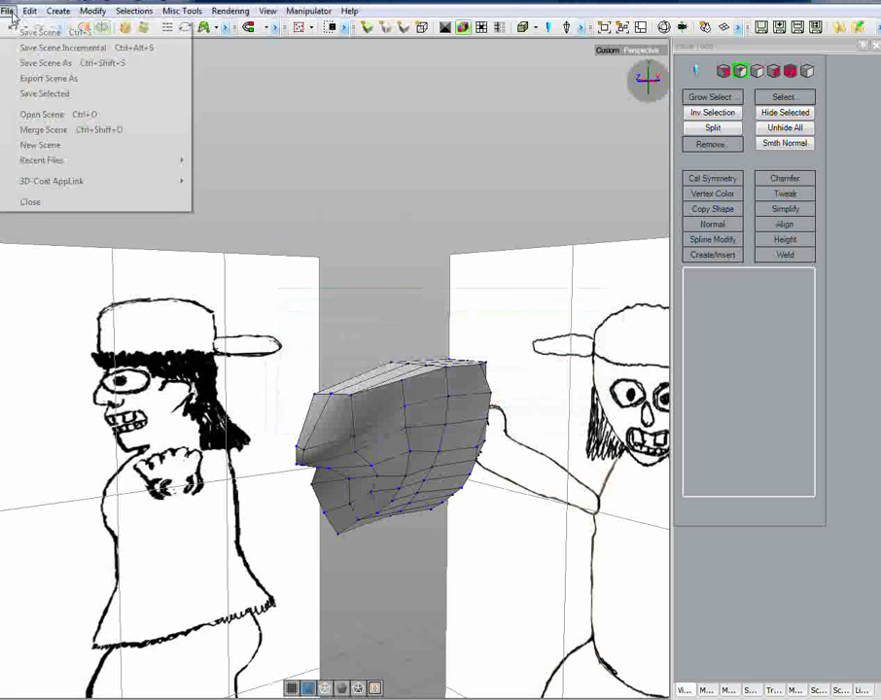
{"action": "left_click", "coordinate": [88, 49]}
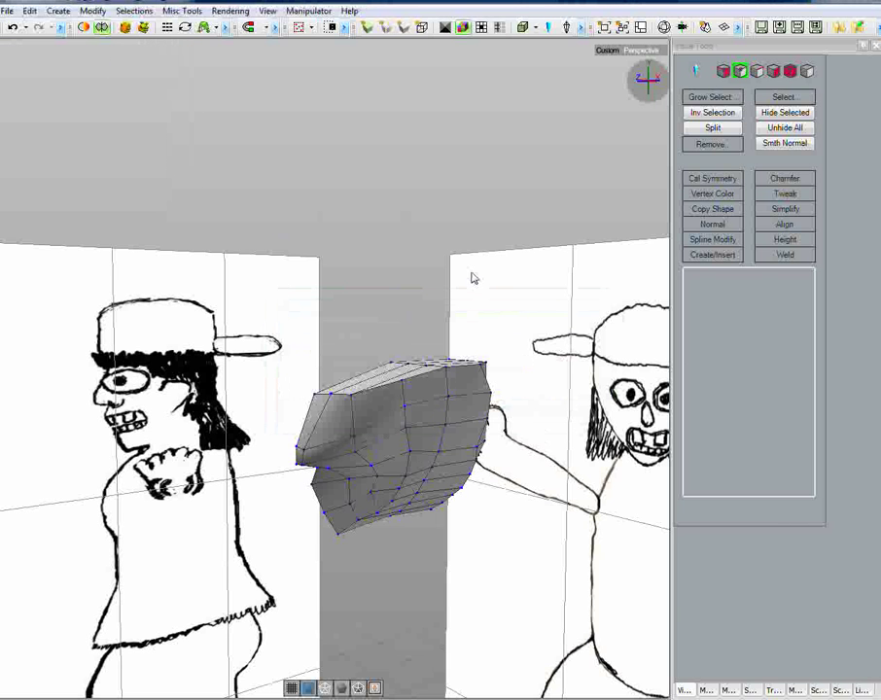
- Bring the head and the front reference sketch into view and save the scene to its current file
{"action": "middle_click_drag", "start_coordinate": [479, 560], "coordinate": [451, 418], "text": "alt"}
{"action": "mouse_move", "coordinate": [434, 440]}
{"action": "left_mouse_down", "text": "alt"}
{"action": "mouse_move", "coordinate": [433, 470]}
{"action": "mouse_move", "coordinate": [493, 447]}
{"action": "mouse_move", "coordinate": [440, 446]}
{"action": "left_mouse_up", "text": "alt"}
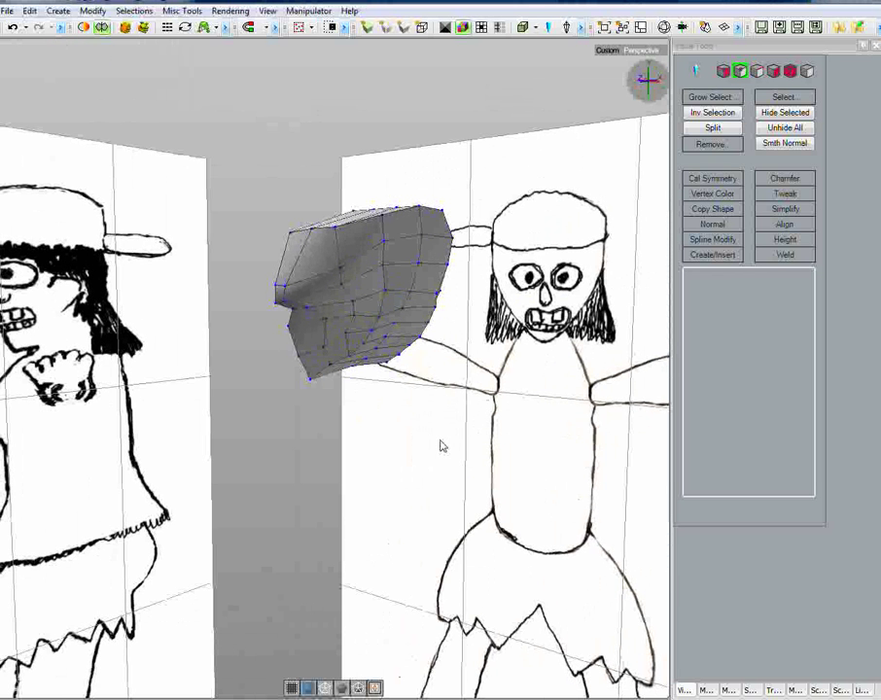
{"action": "left_click", "coordinate": [6, 11]}
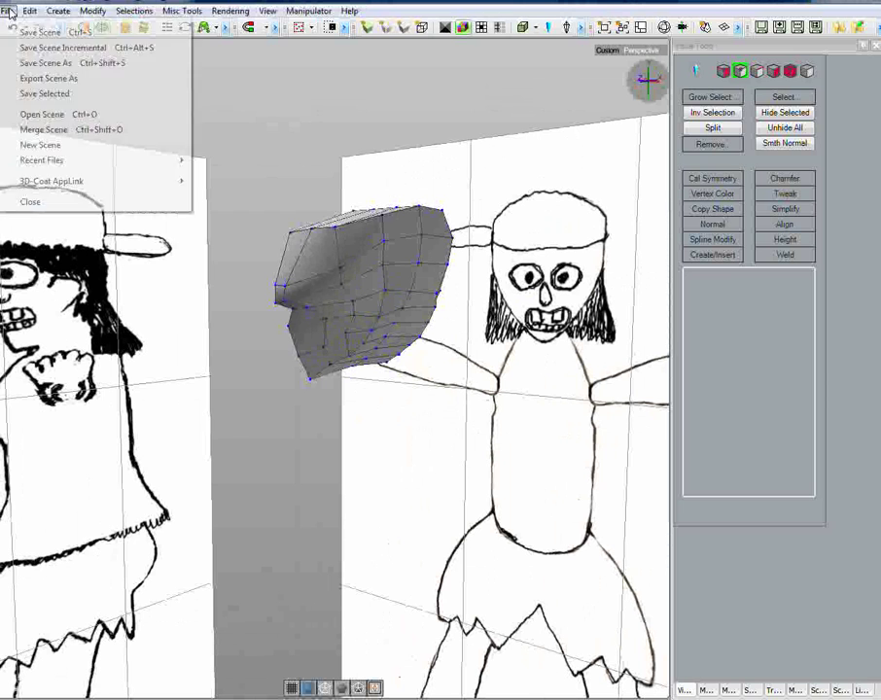
{"action": "left_click", "coordinate": [50, 35]}
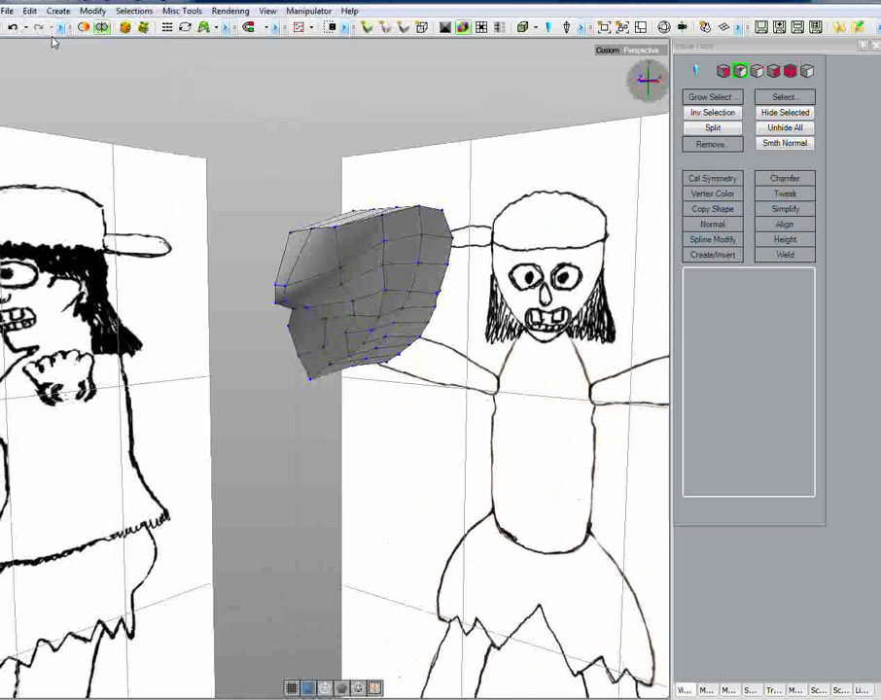